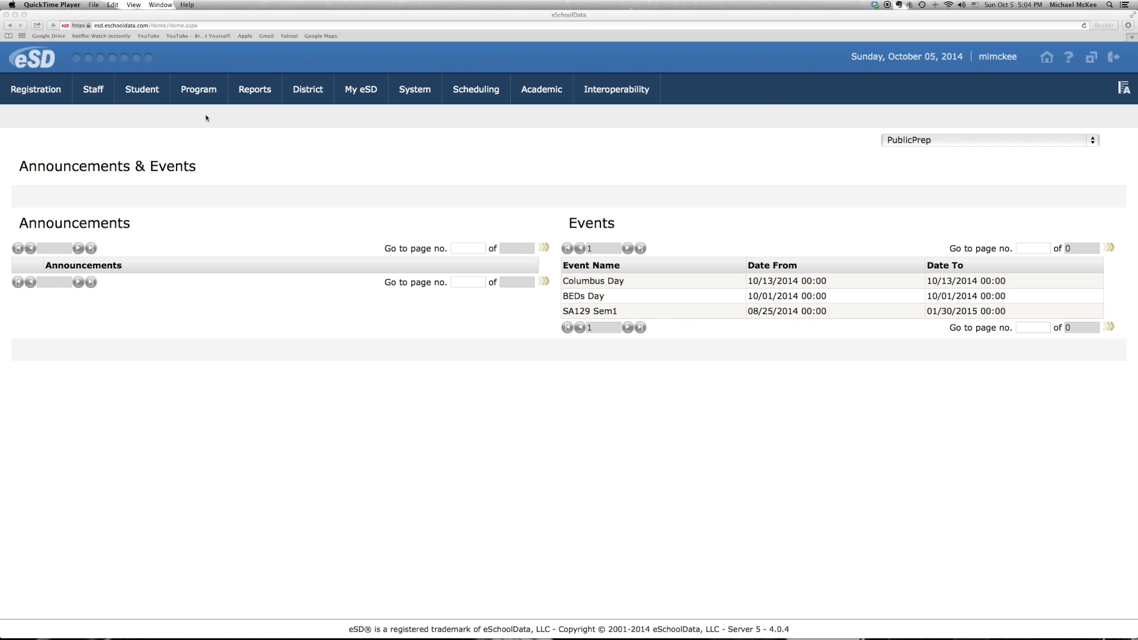
# Start a mass student status update and choose to assign the (SE) Special Education status
pyautogui.click(200, 96)
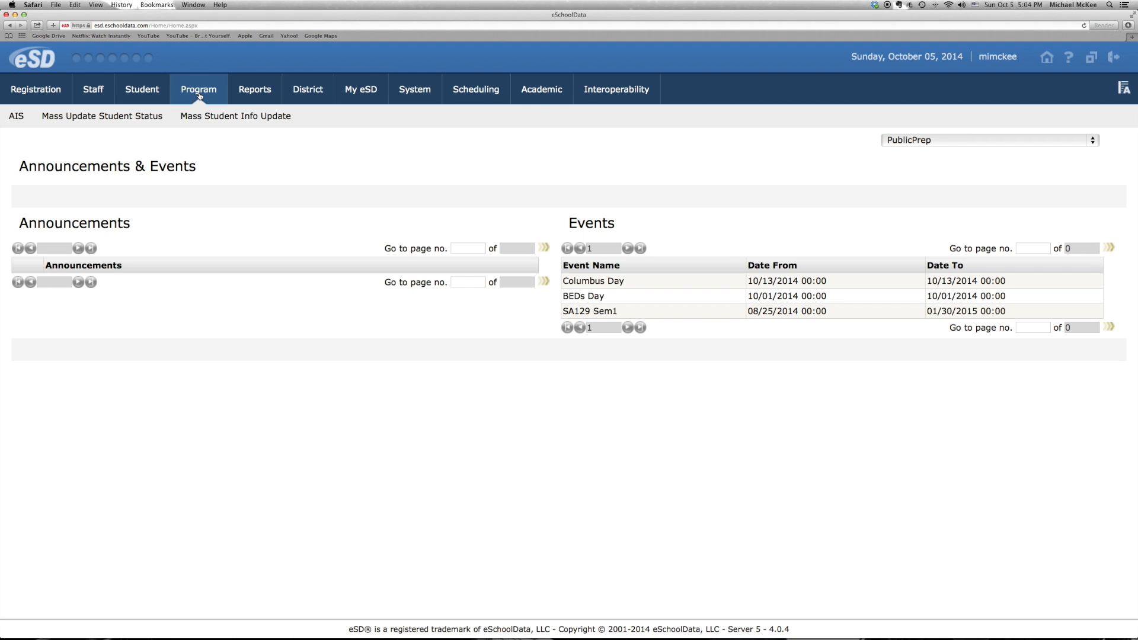
pyautogui.click(129, 118)
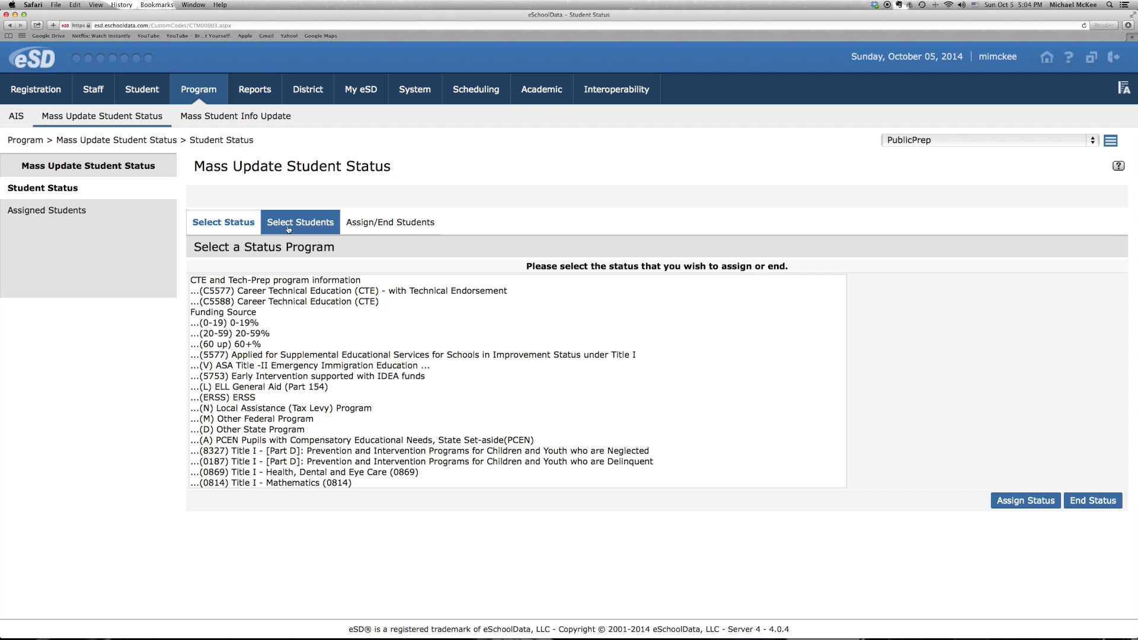
pyautogui.scroll(-10, 394, 367)
pyautogui.scroll(-15, 395, 367)
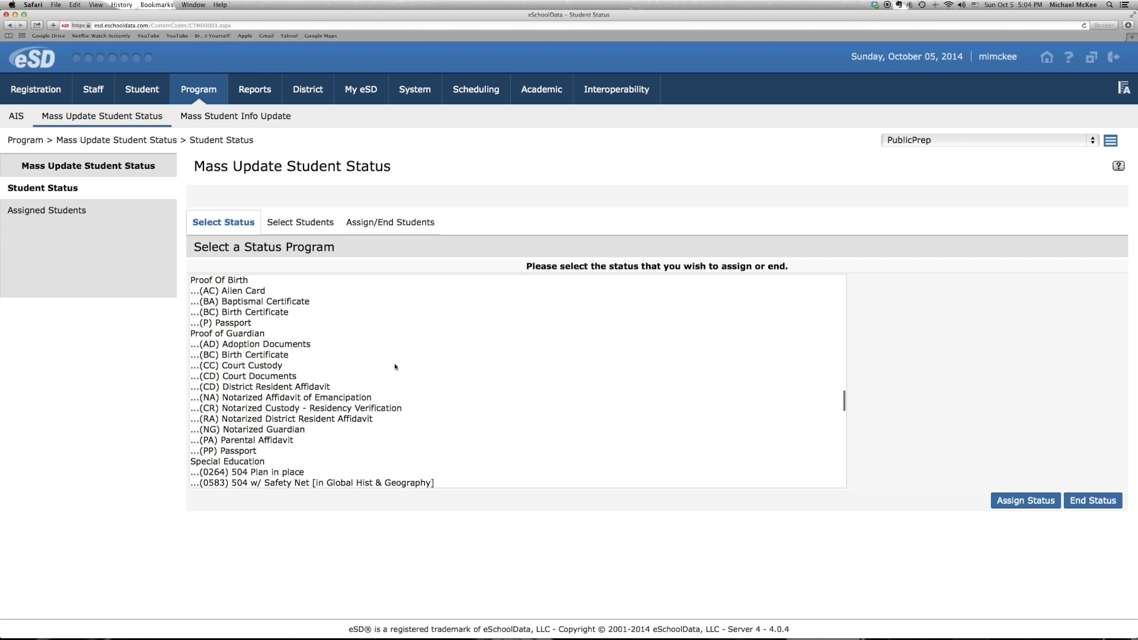
pyautogui.scroll(-5, 395, 367)
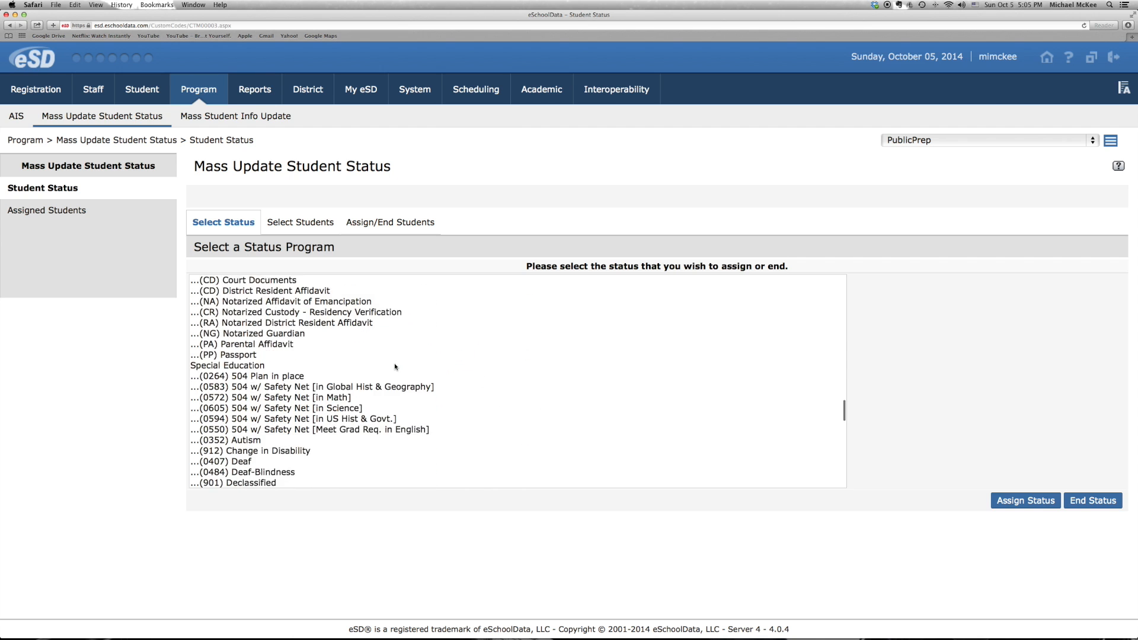
pyautogui.scroll(-1, 394, 363)
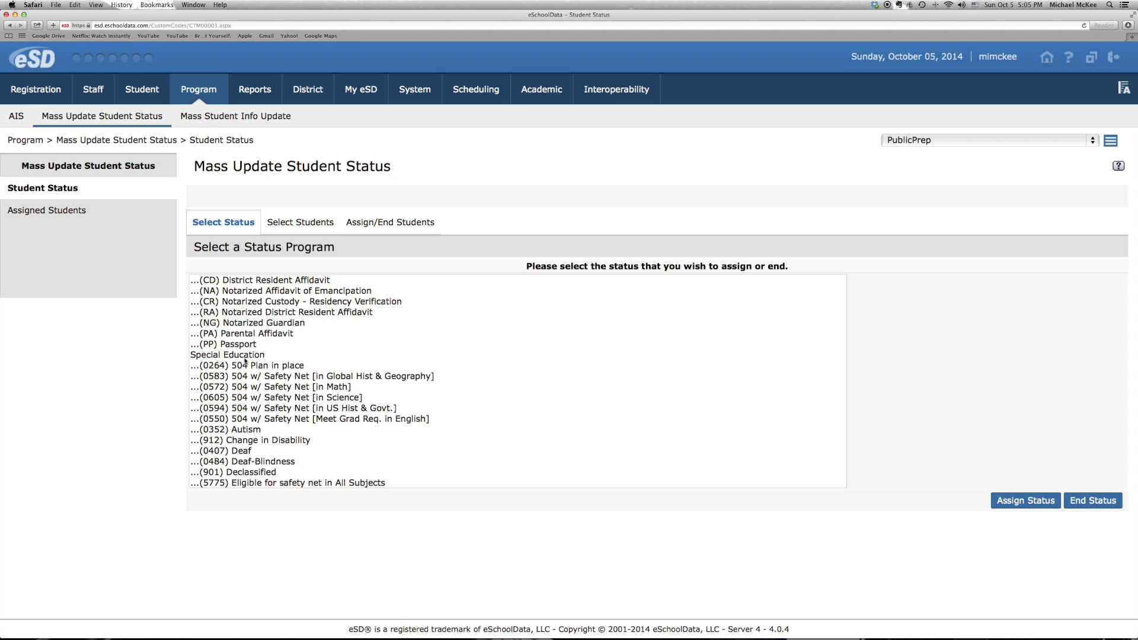
pyautogui.scroll(-5, 342, 387)
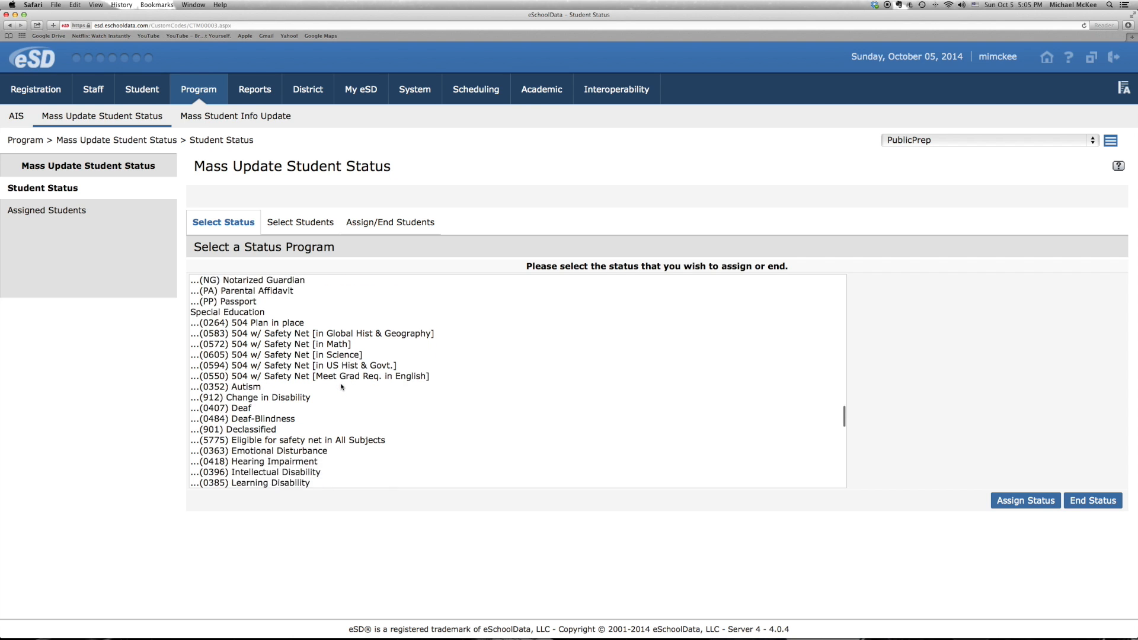
pyautogui.scroll(-2, 342, 386)
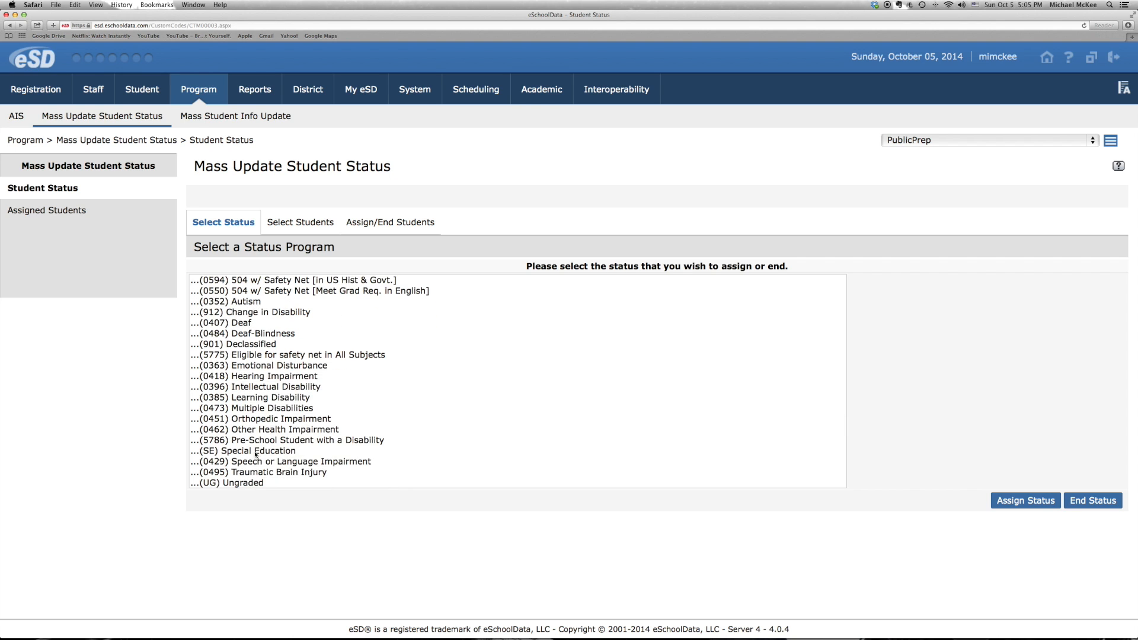
pyautogui.click(256, 452)
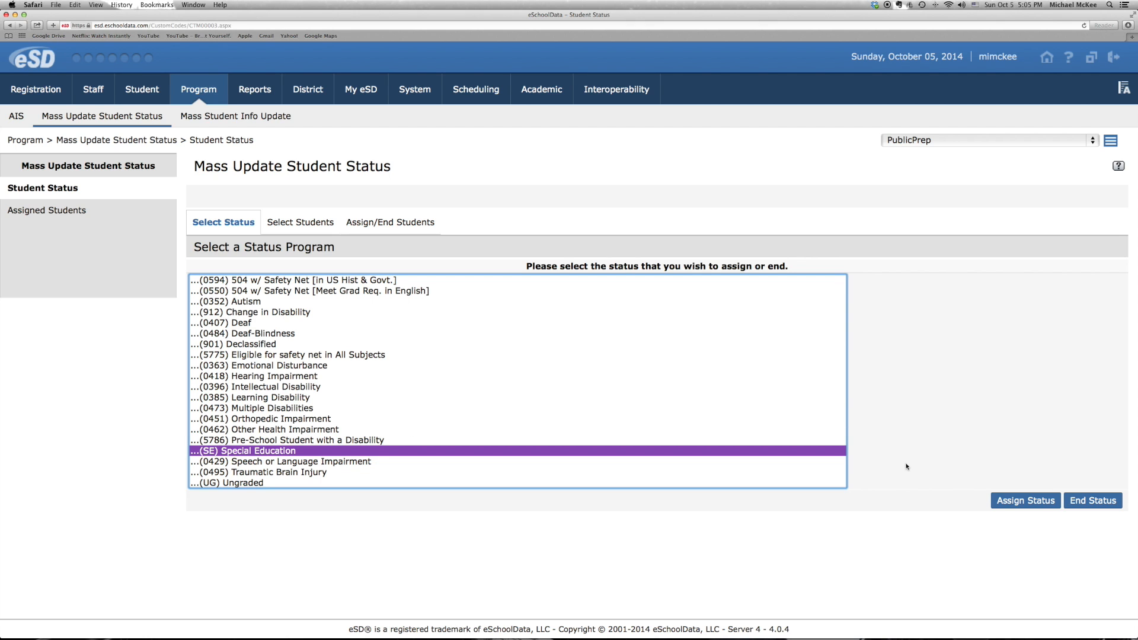
pyautogui.click(1014, 501)
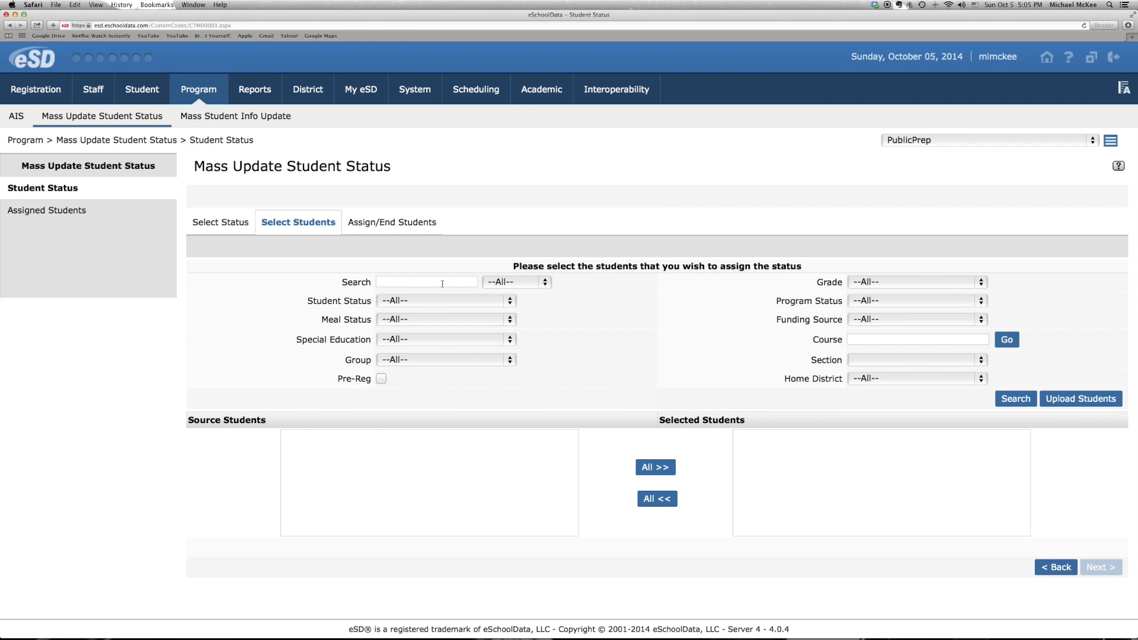
# Search for students without any filter, add the first source student to the selected students and proceed to the assignment dates
pyautogui.click(1010, 400)
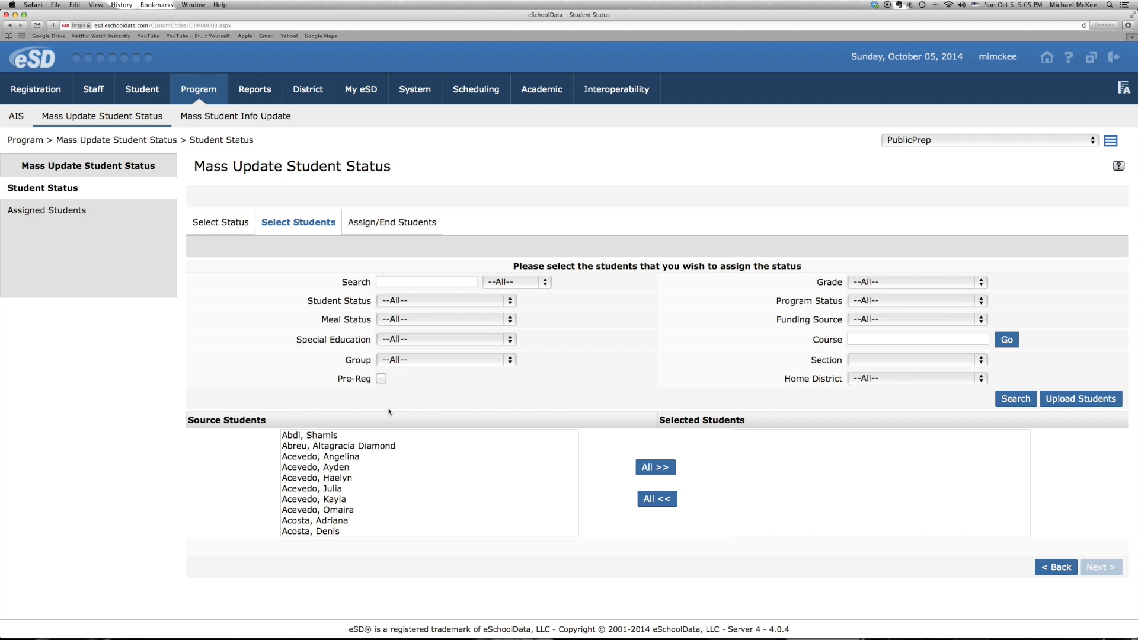
pyautogui.click(308, 437)
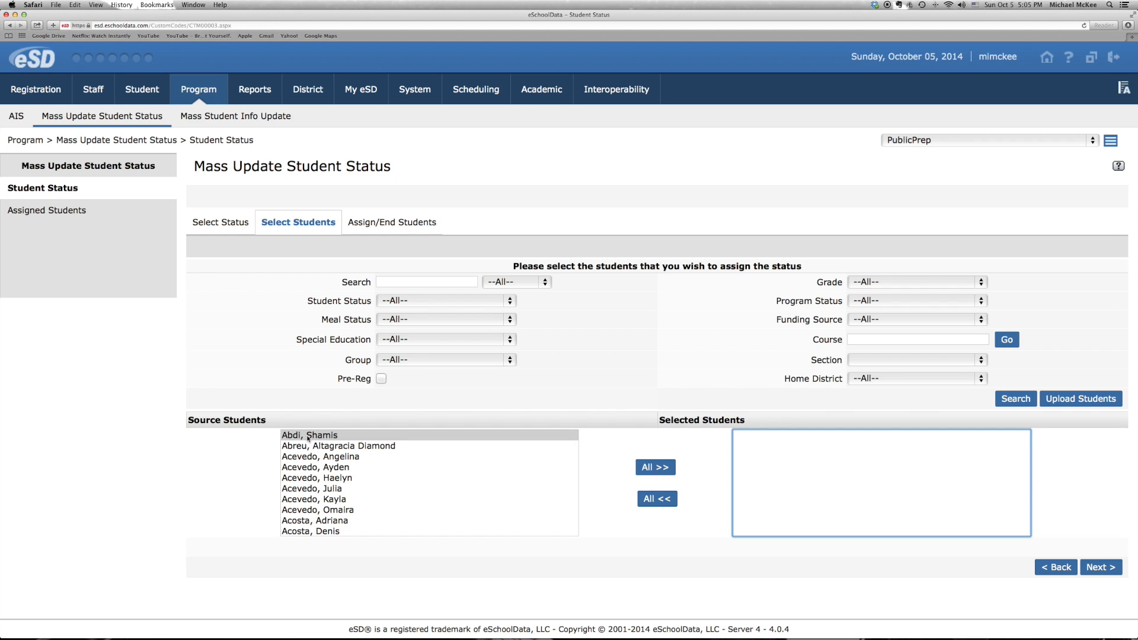
pyautogui.doubleClick(308, 437)
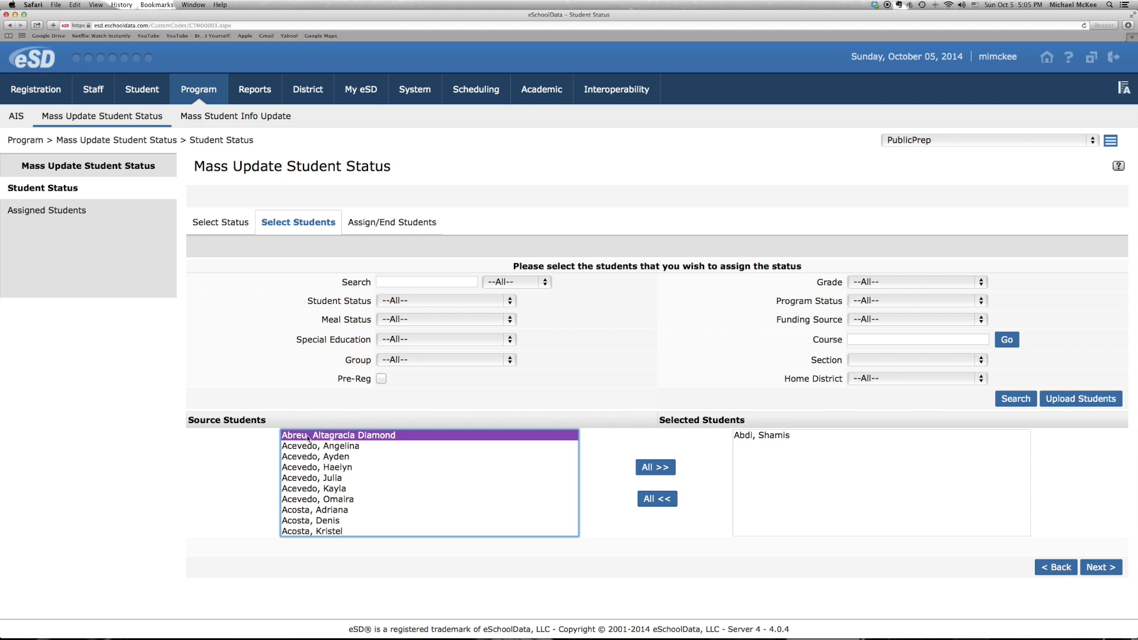
pyautogui.click(1104, 567)
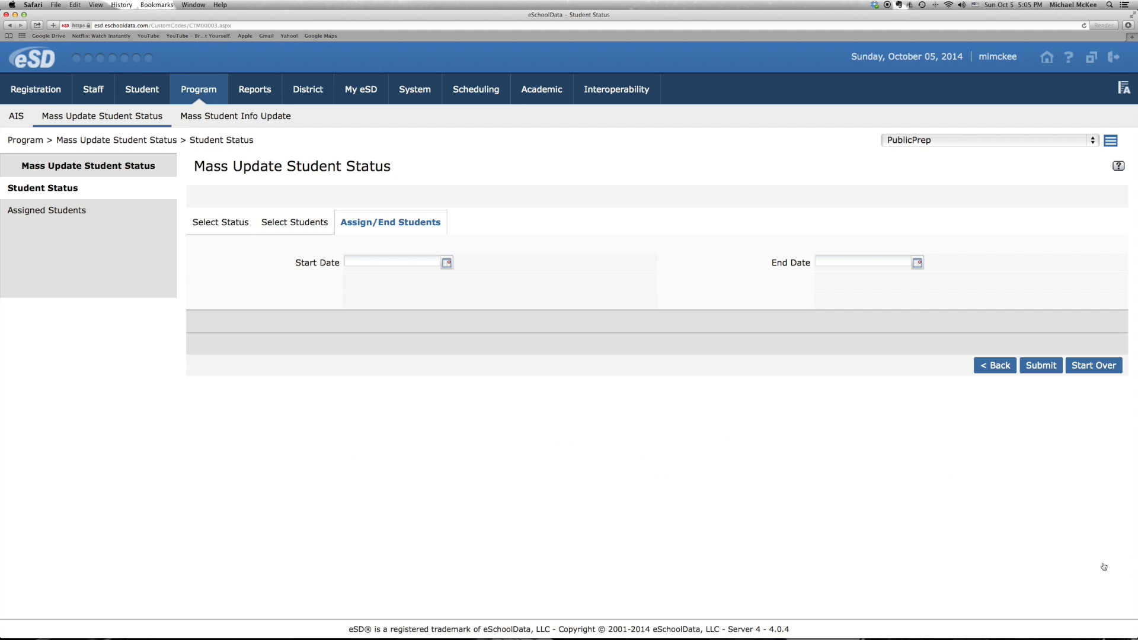
# Set the status start date to 08/25/2014, leave the end date empty and submit the assignment
pyautogui.click(446, 262)
pyautogui.click(352, 277)
pyautogui.click(352, 277)
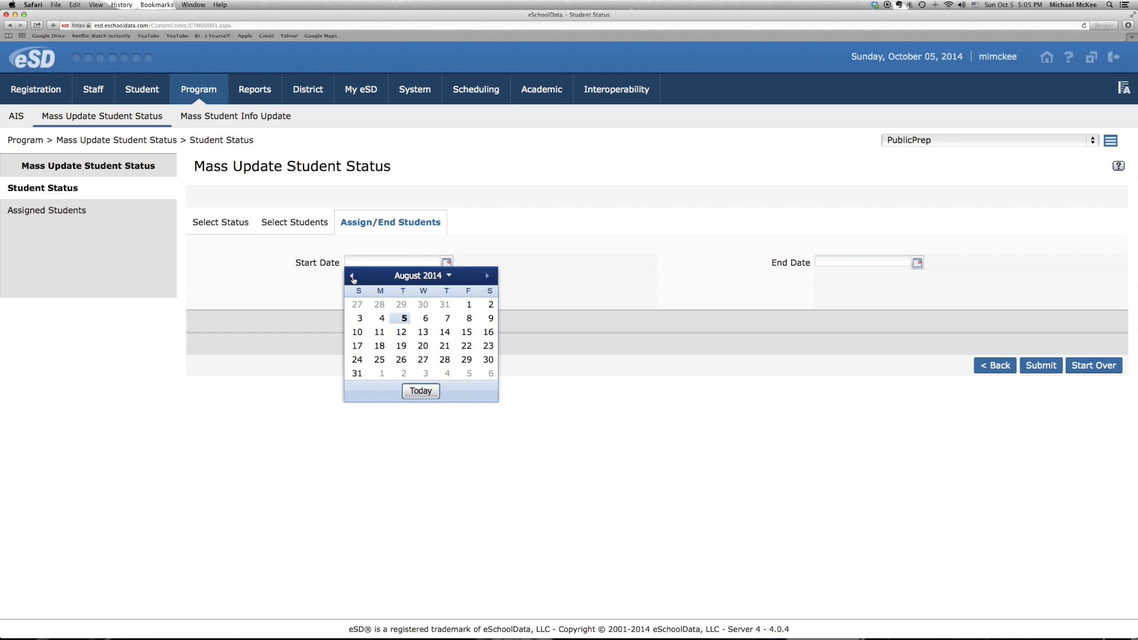
pyautogui.click(380, 359)
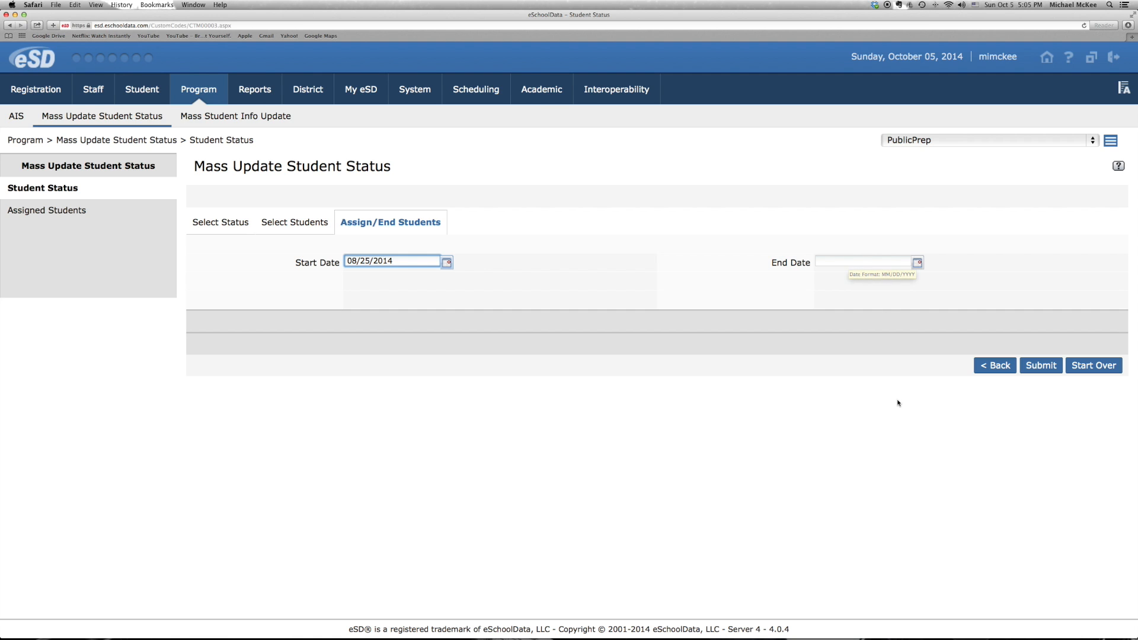
pyautogui.click(1042, 365)
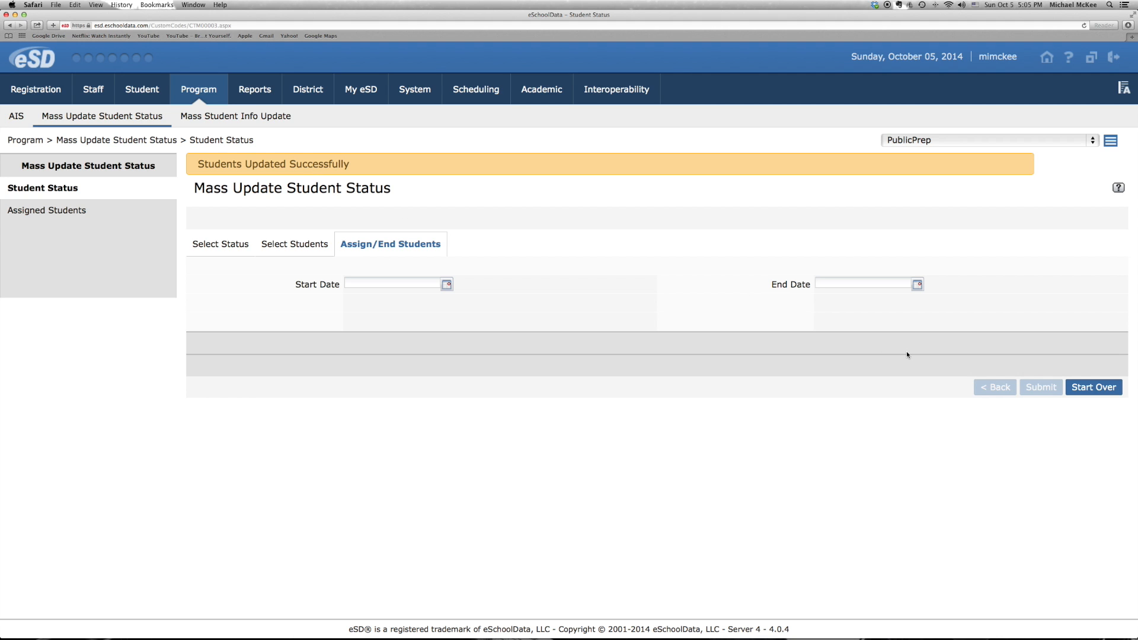
# Start the mass update over and look through the available status programs as far as the Special Education group
pyautogui.click(1094, 387)
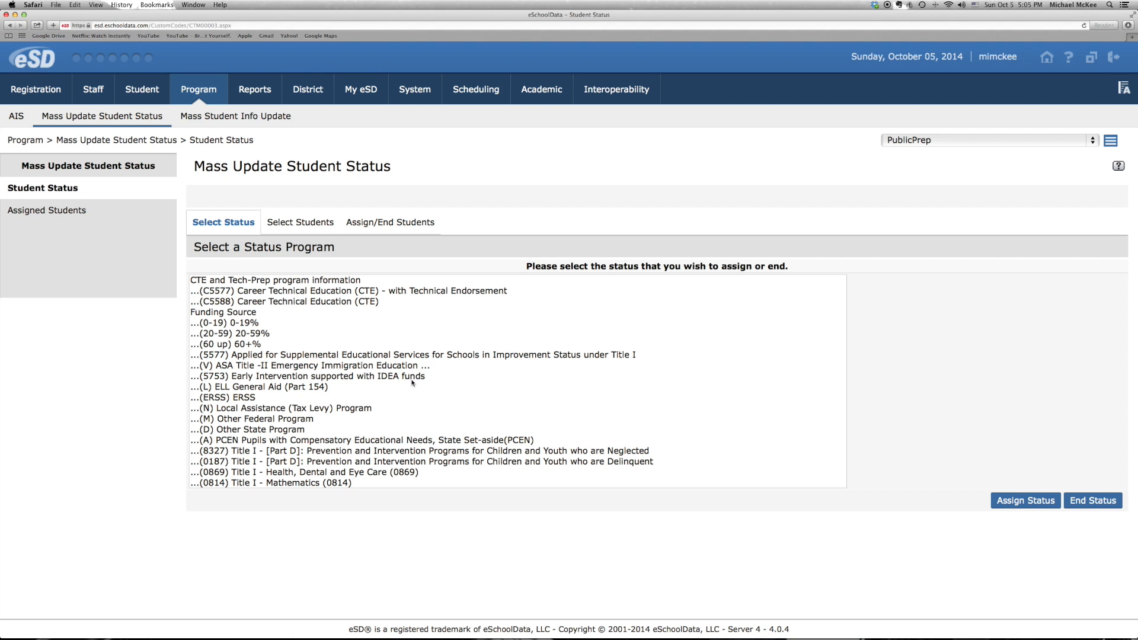
pyautogui.scroll(-15, 275, 381)
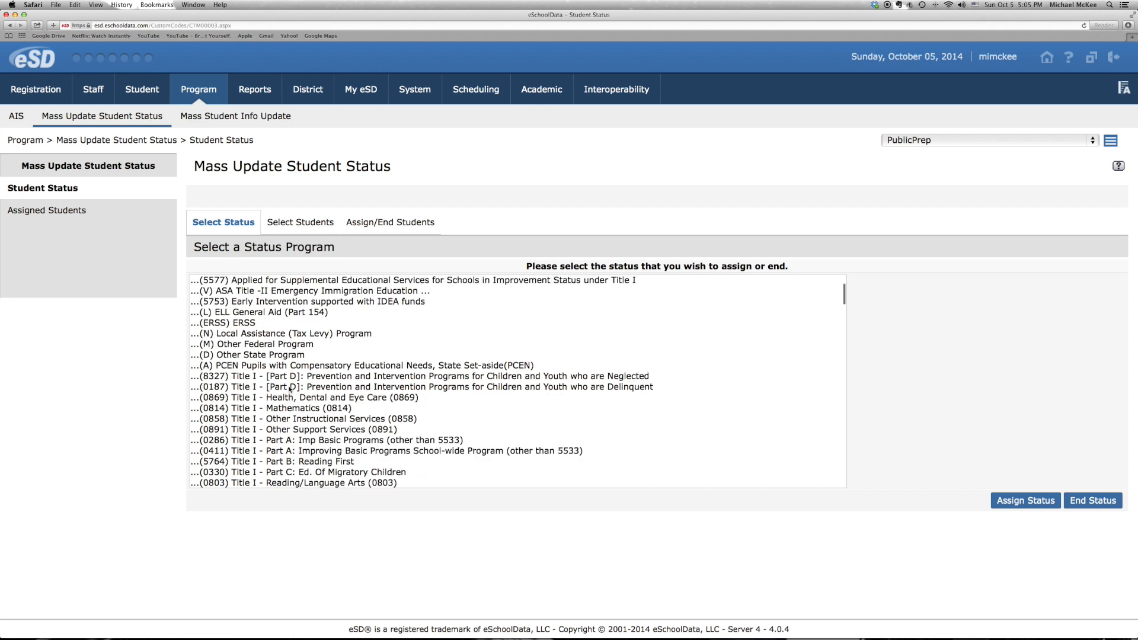
pyautogui.scroll(-8, 290, 390)
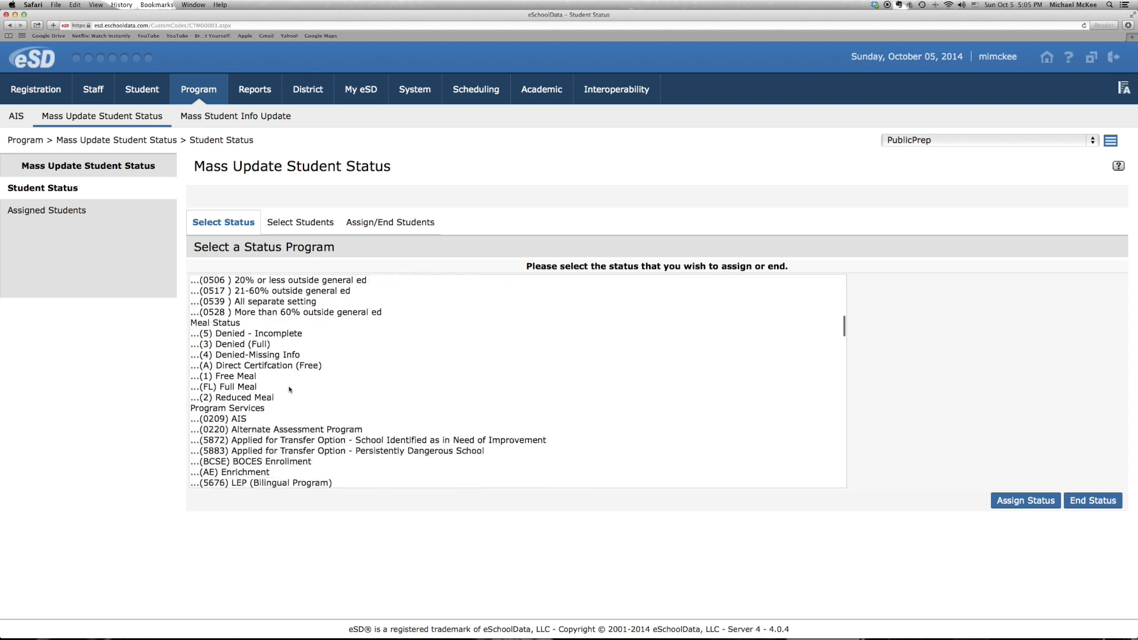
pyautogui.scroll(-15, 289, 390)
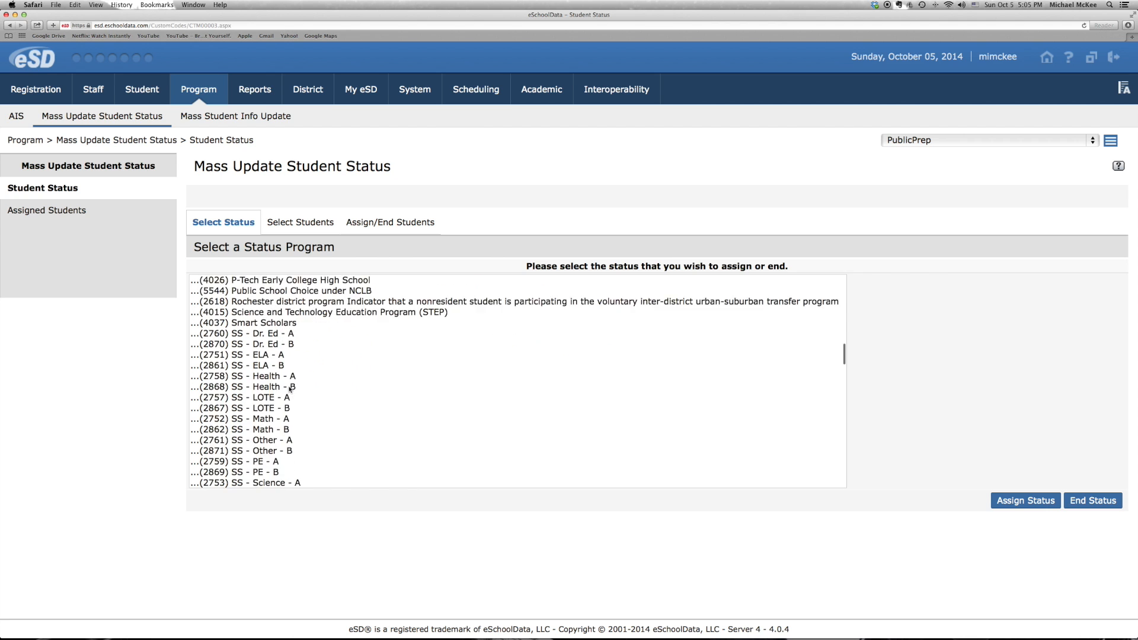
pyautogui.scroll(-7, 290, 390)
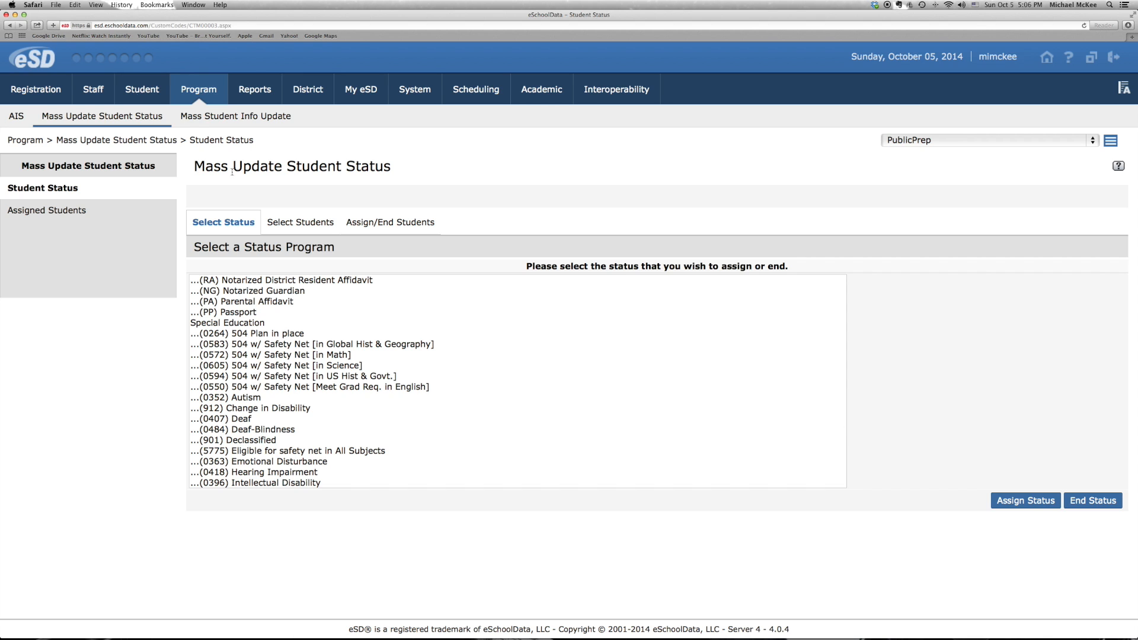
# Go to the student profiles and list all students without search criteria
pyautogui.moveTo(138, 94)
pyautogui.click(51, 118)
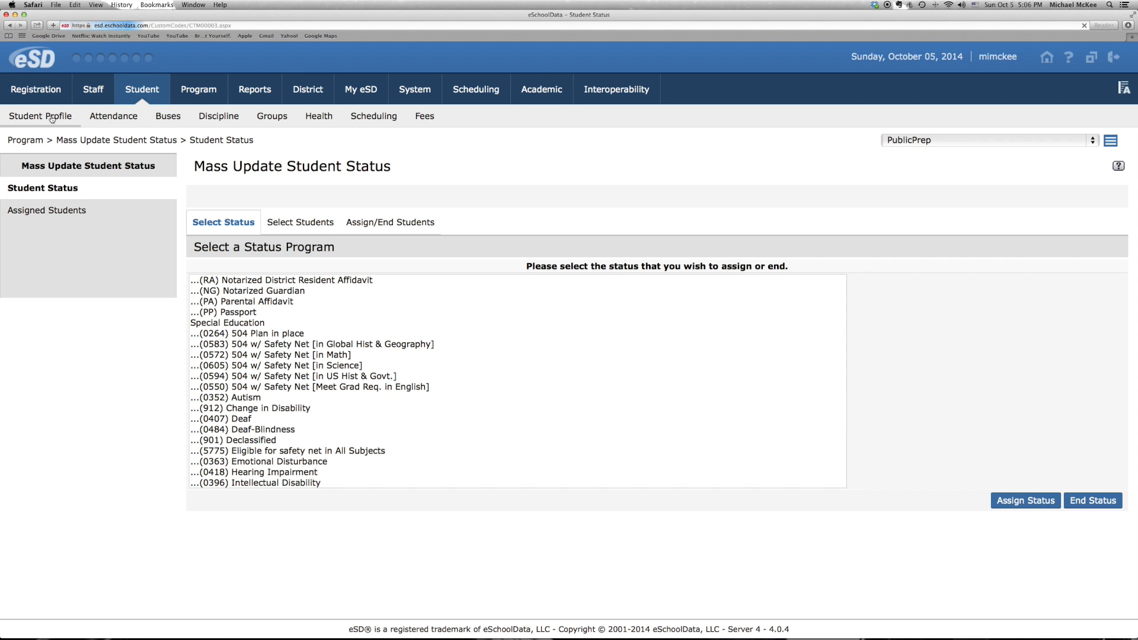
pyautogui.click(195, 233)
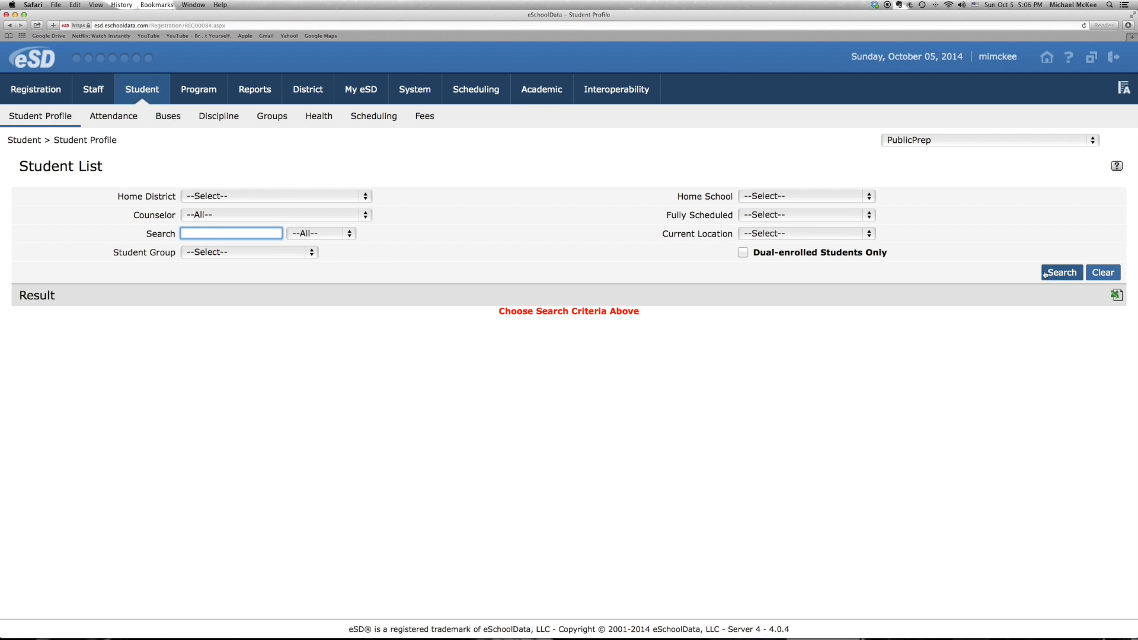
pyautogui.click(1055, 274)
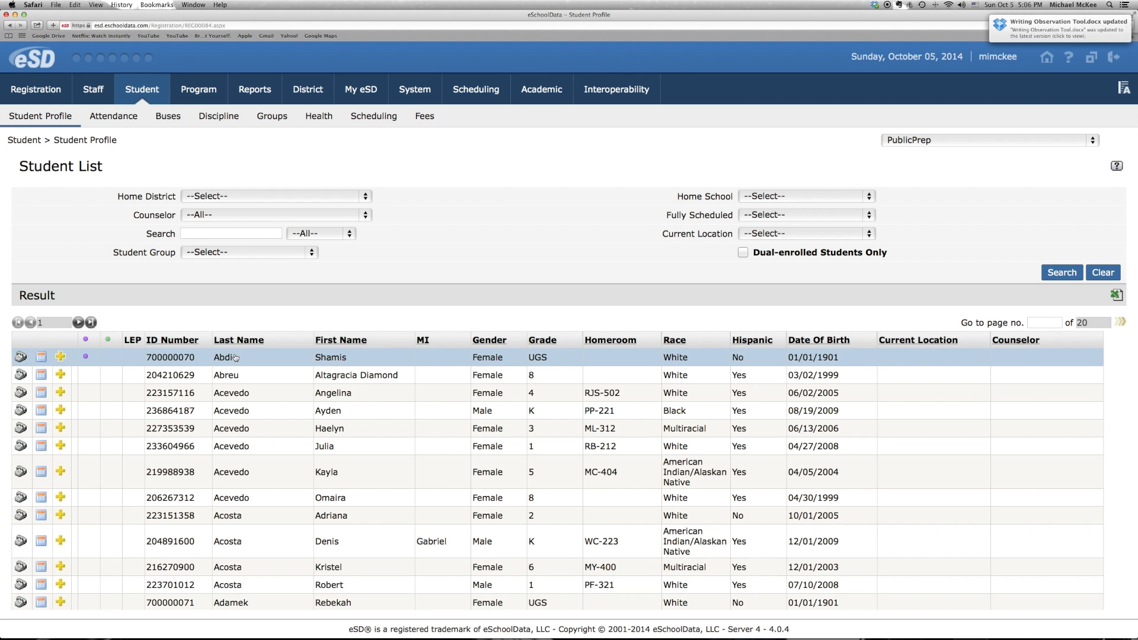
# Check the student list for the colored status markers, open the first student's profile and enlarge its window and text
pyautogui.scroll(-8, 237, 368)
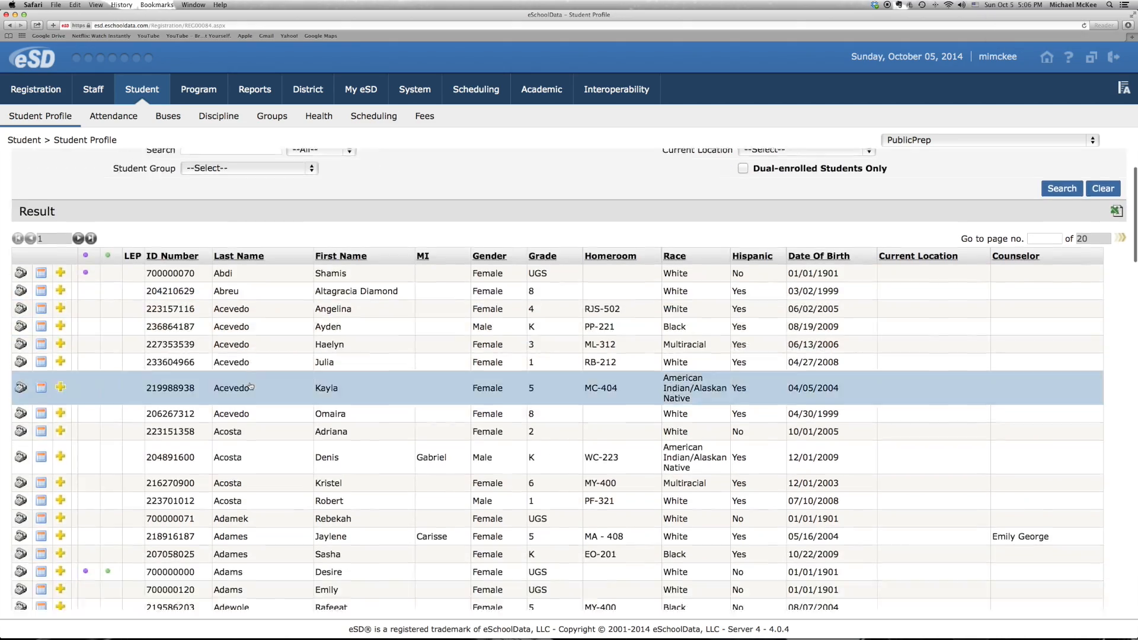
pyautogui.scroll(-5, 251, 386)
pyautogui.scroll(10, 251, 385)
pyautogui.scroll(-3, 251, 386)
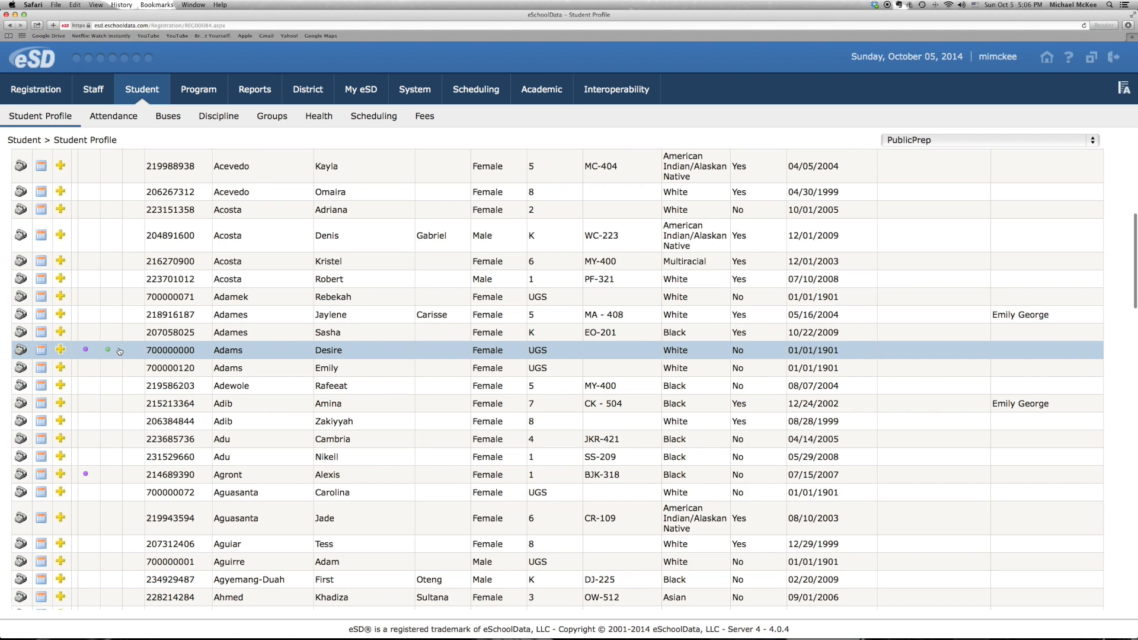
pyautogui.scroll(-5, 108, 351)
pyautogui.scroll(12, 108, 350)
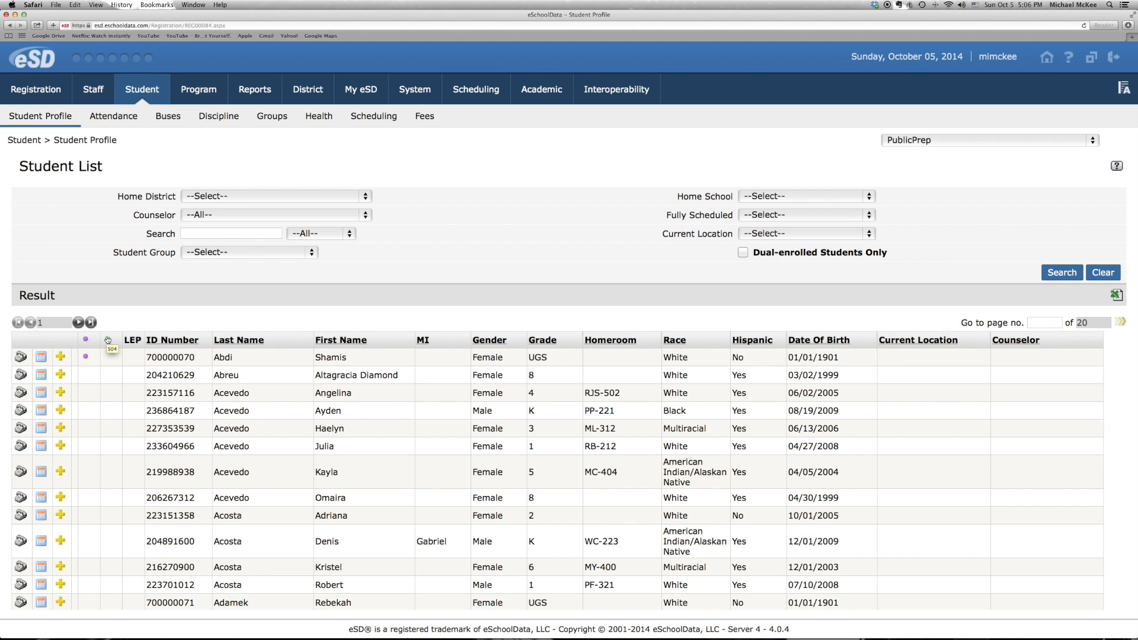
pyautogui.click(236, 356)
pyautogui.moveTo(526, 380); pyautogui.dragTo(836, 462)
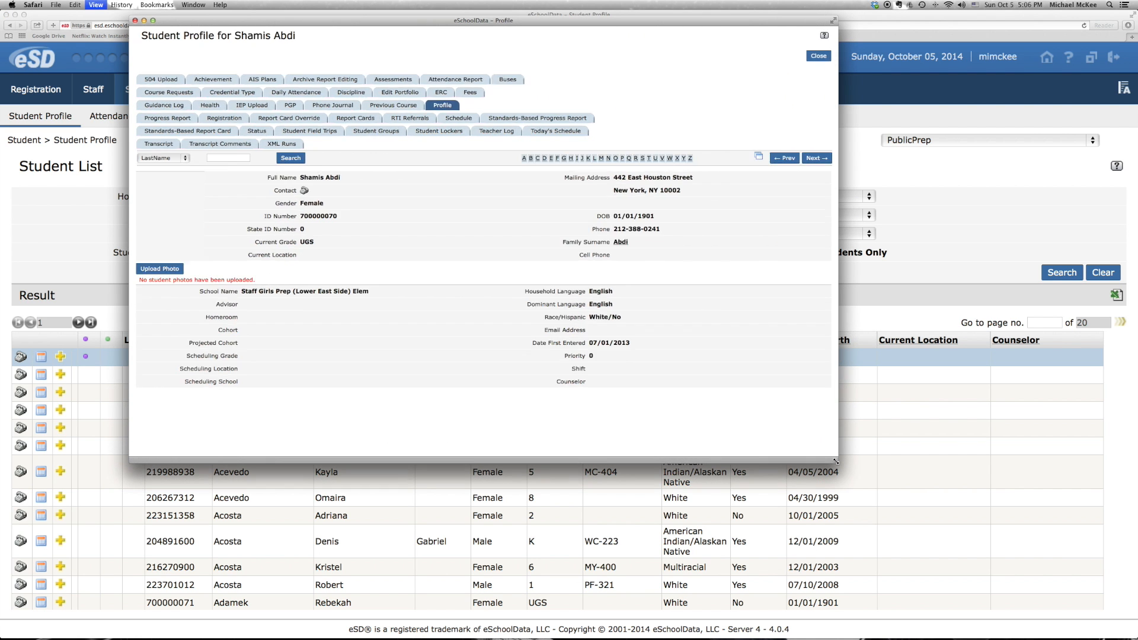
pyautogui.press('super+plus')
pyautogui.press('super+plus')
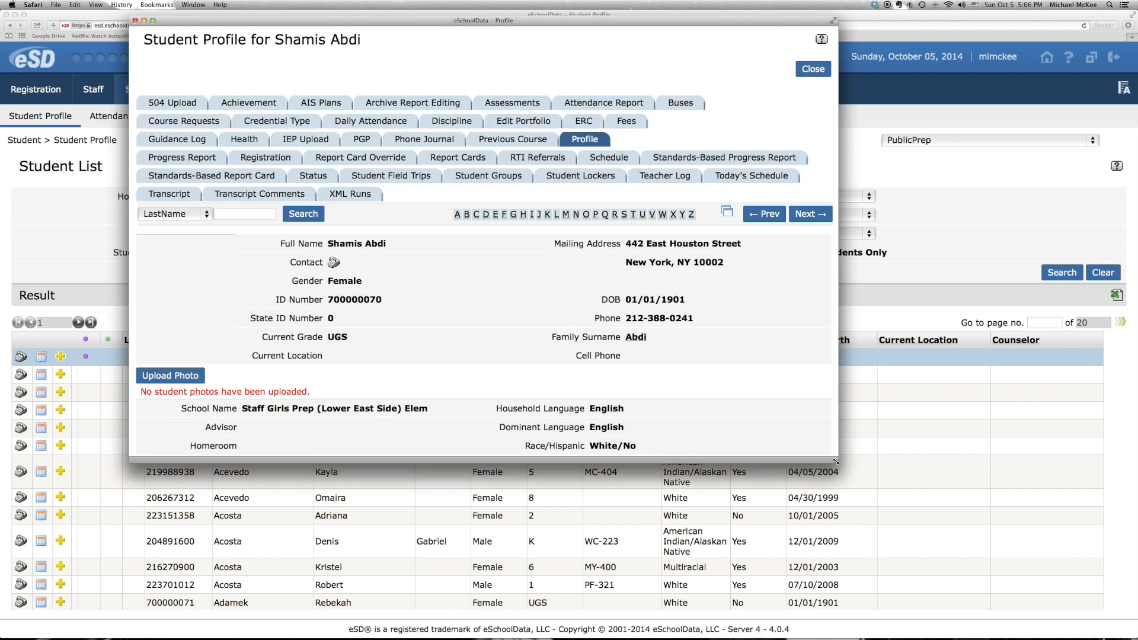
# Show the student's Status records and review the summary of assigned statuses
pyautogui.click(313, 176)
pyautogui.scroll(-2, 386, 266)
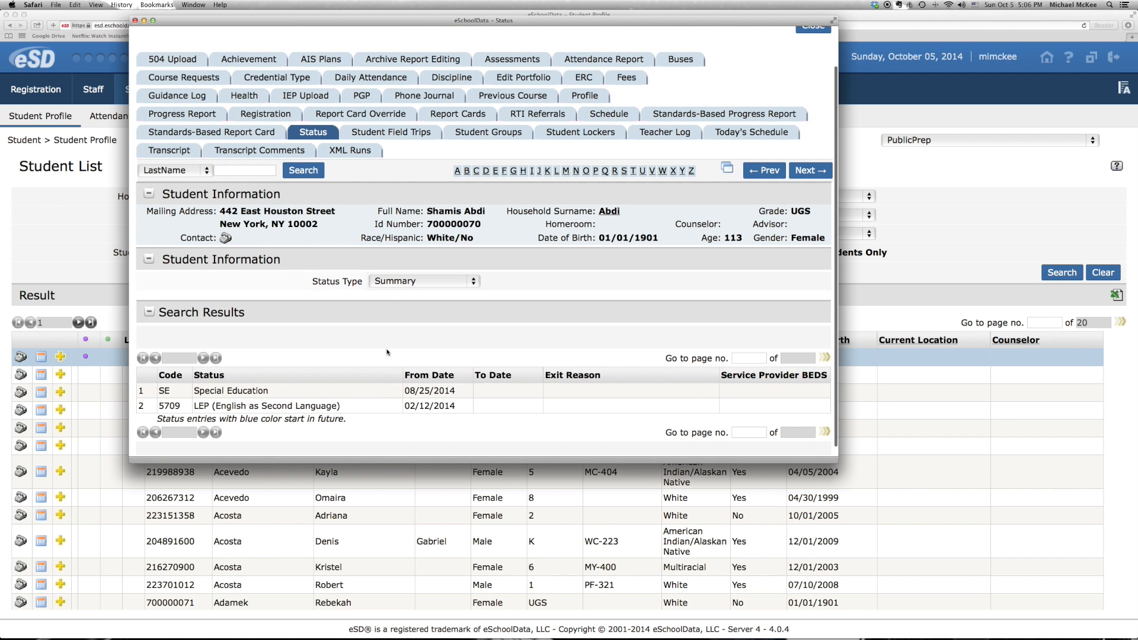
pyautogui.scroll(1, 296, 397)
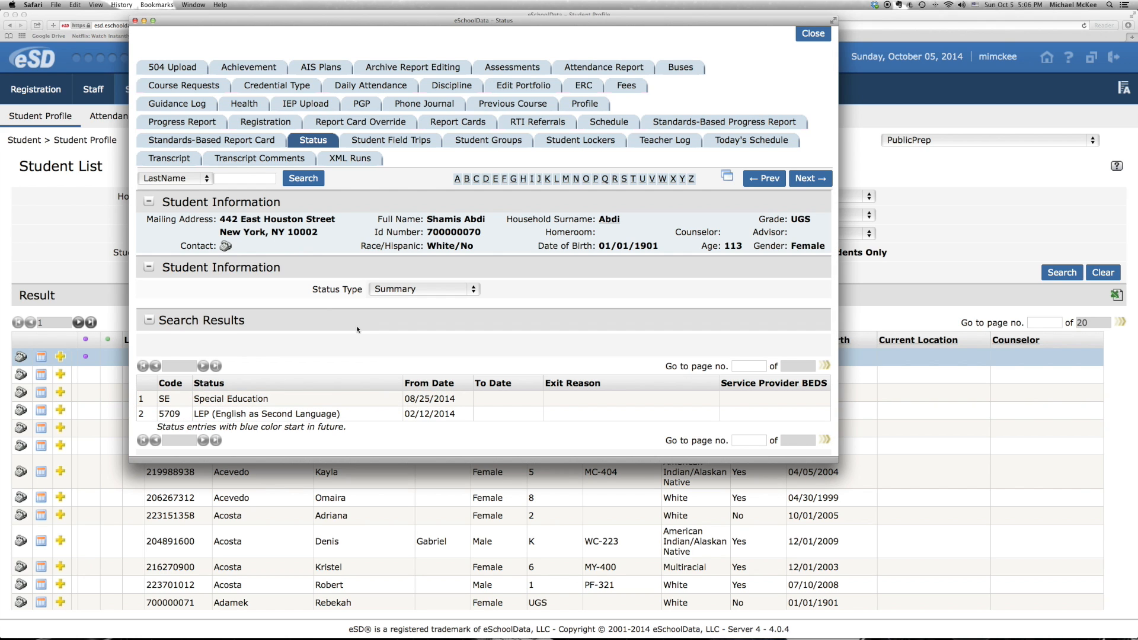
# View the student's Special Education status entries, and return the status type to Summary
pyautogui.click(473, 290)
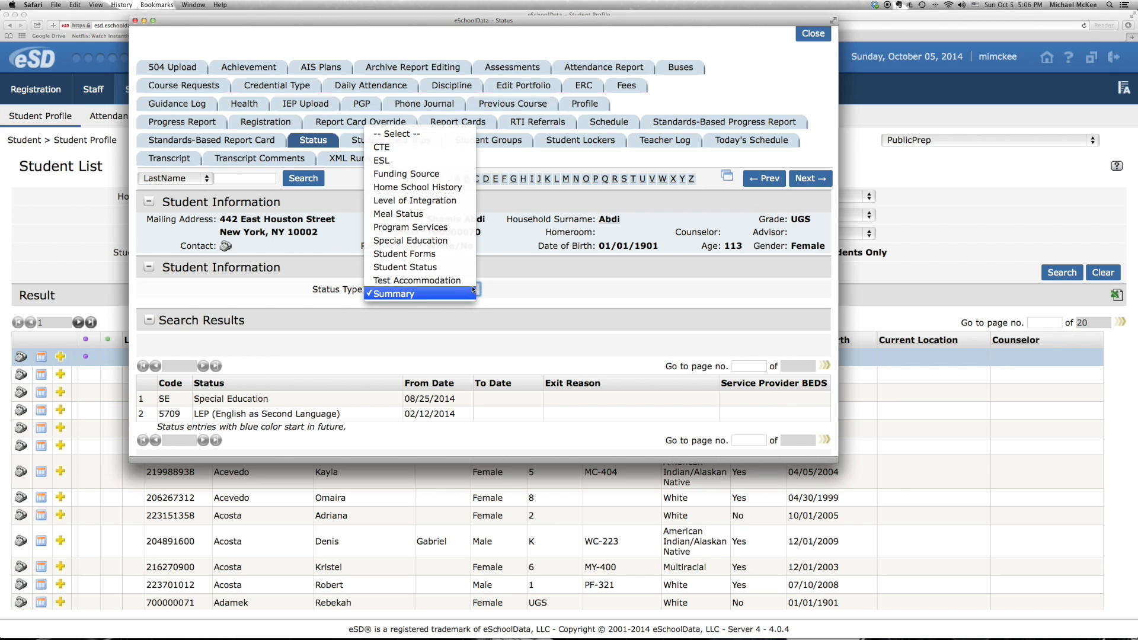
pyautogui.click(447, 241)
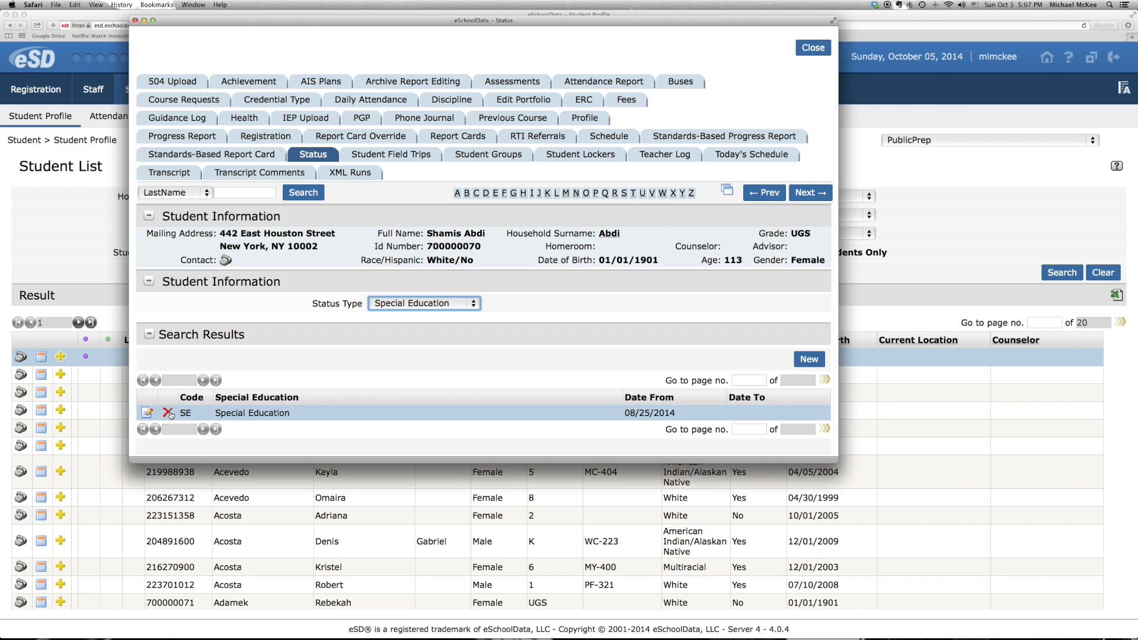
pyautogui.click(468, 303)
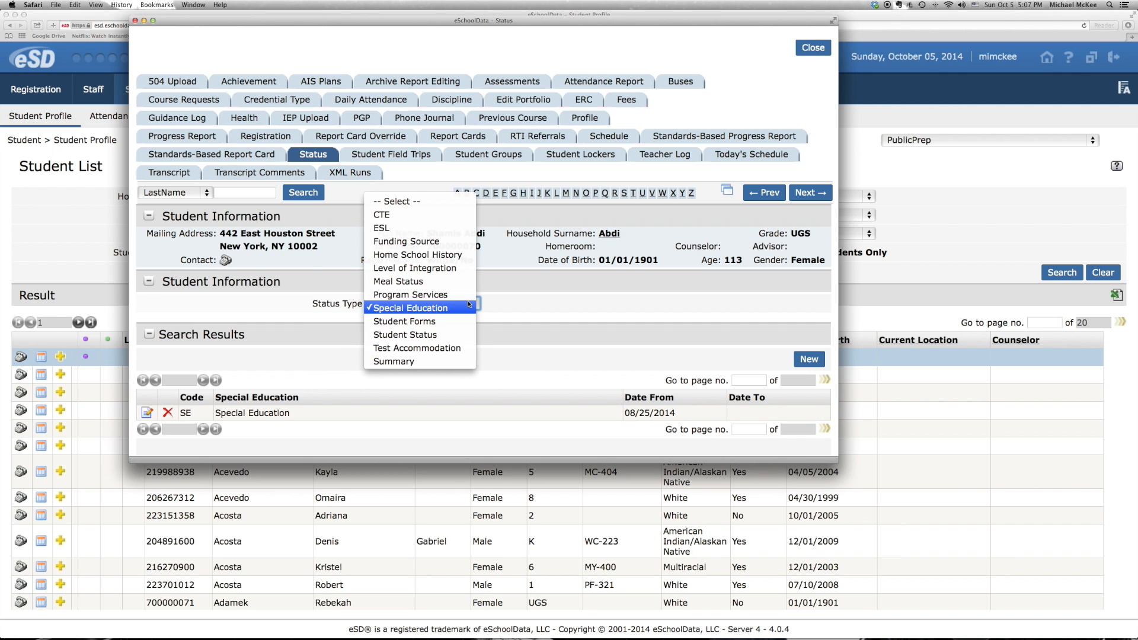
pyautogui.click(390, 361)
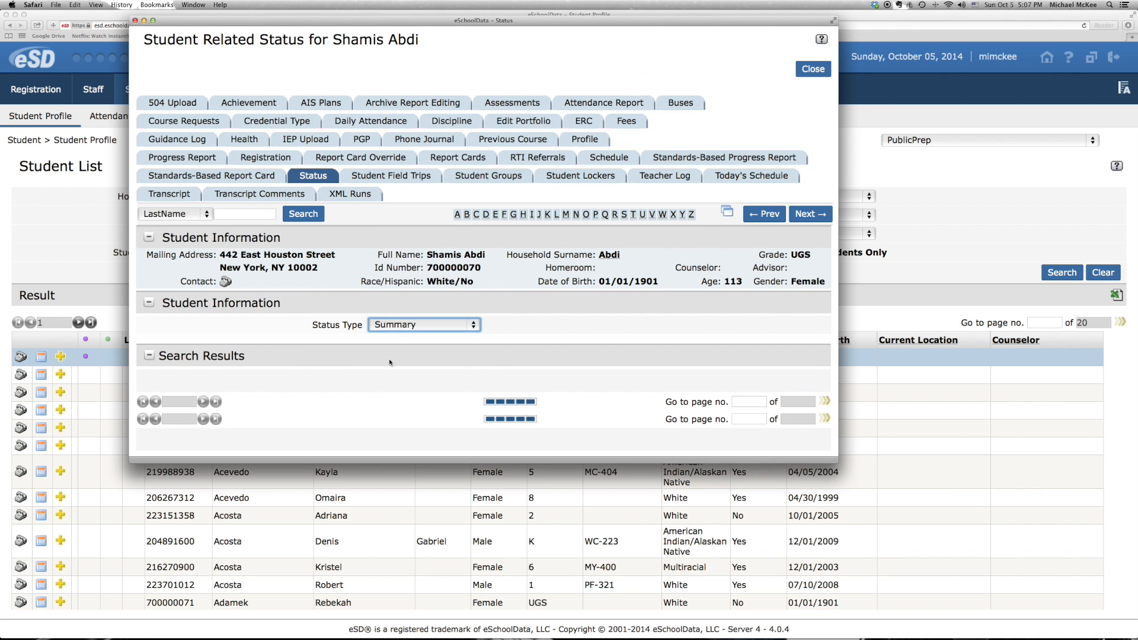
# Review the student's status summary and Special Education entries, and close the student's window
pyautogui.scroll(-1, 390, 362)
pyautogui.scroll(-1, 389, 359)
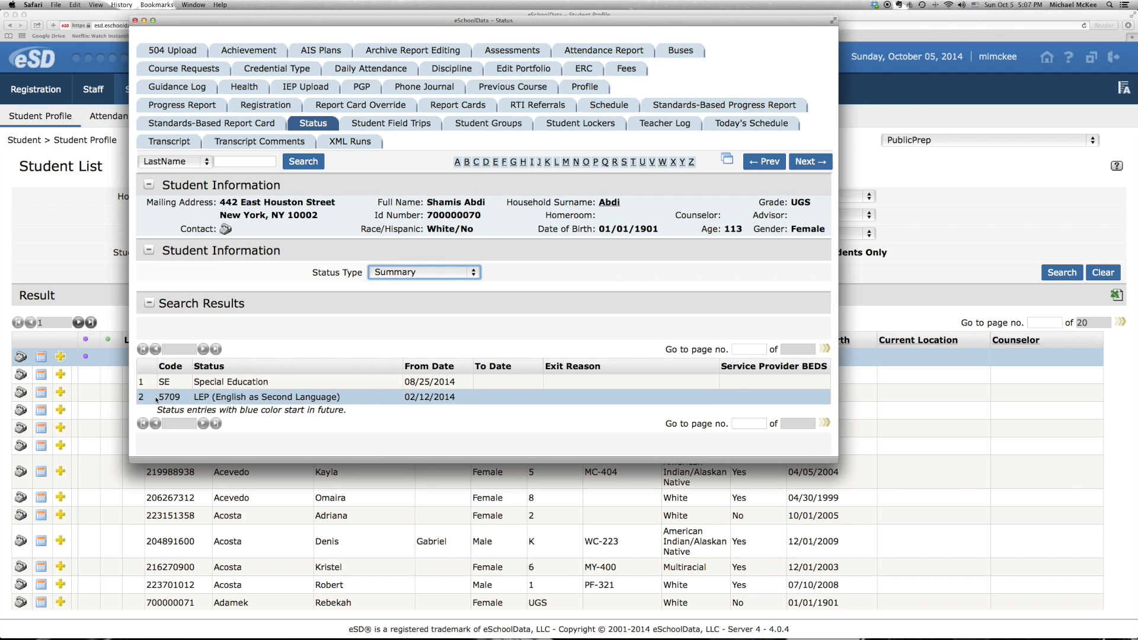
pyautogui.click(473, 272)
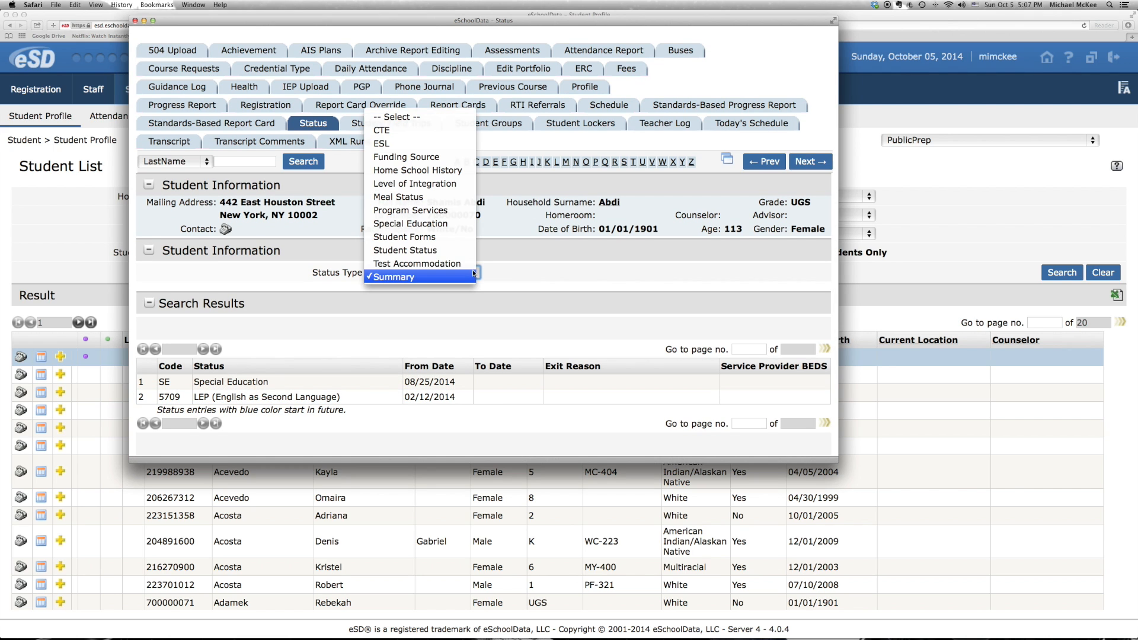
pyautogui.click(458, 227)
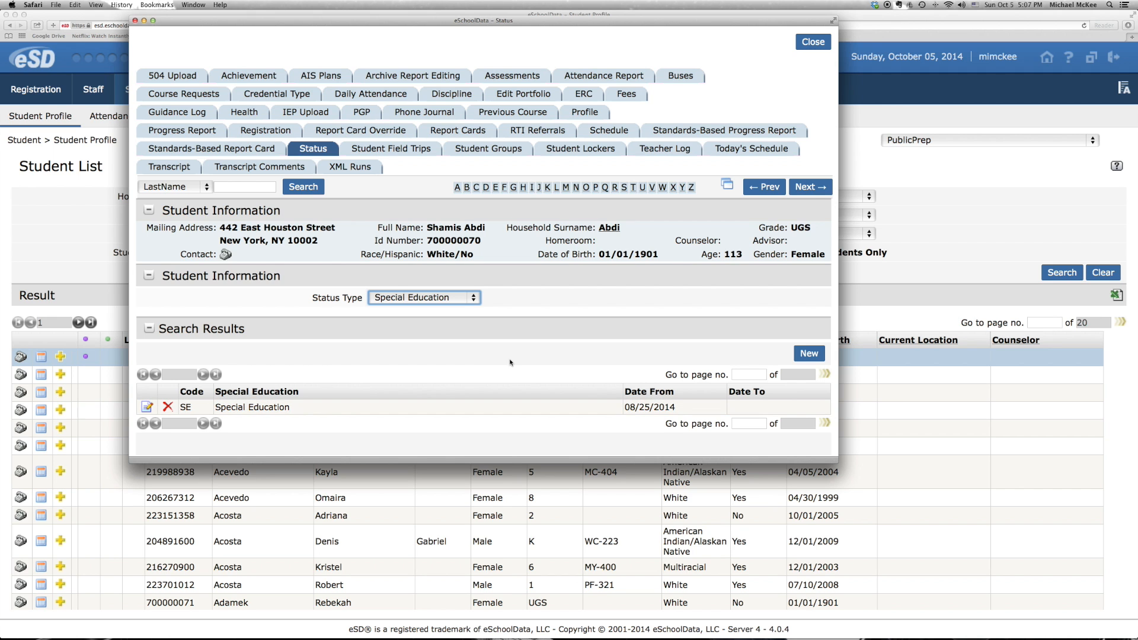
pyautogui.click(810, 46)
pyautogui.click(452, 262)
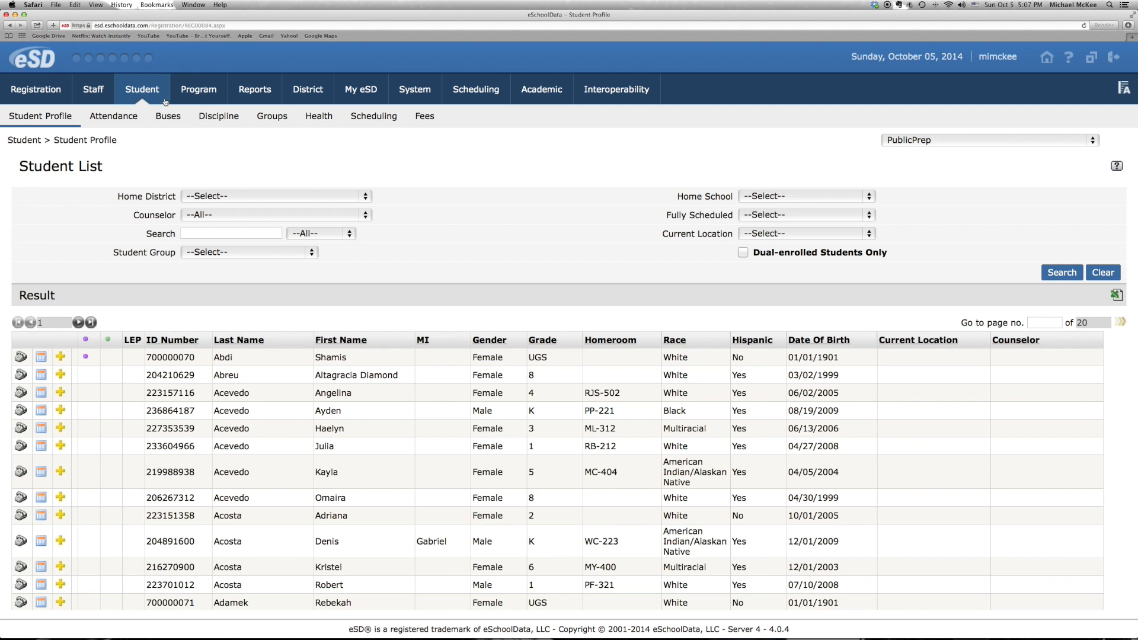
# Go to Mass Update Student Status and choose to end the (SE) Special Education status
pyautogui.moveTo(199, 90)
pyautogui.click(130, 119)
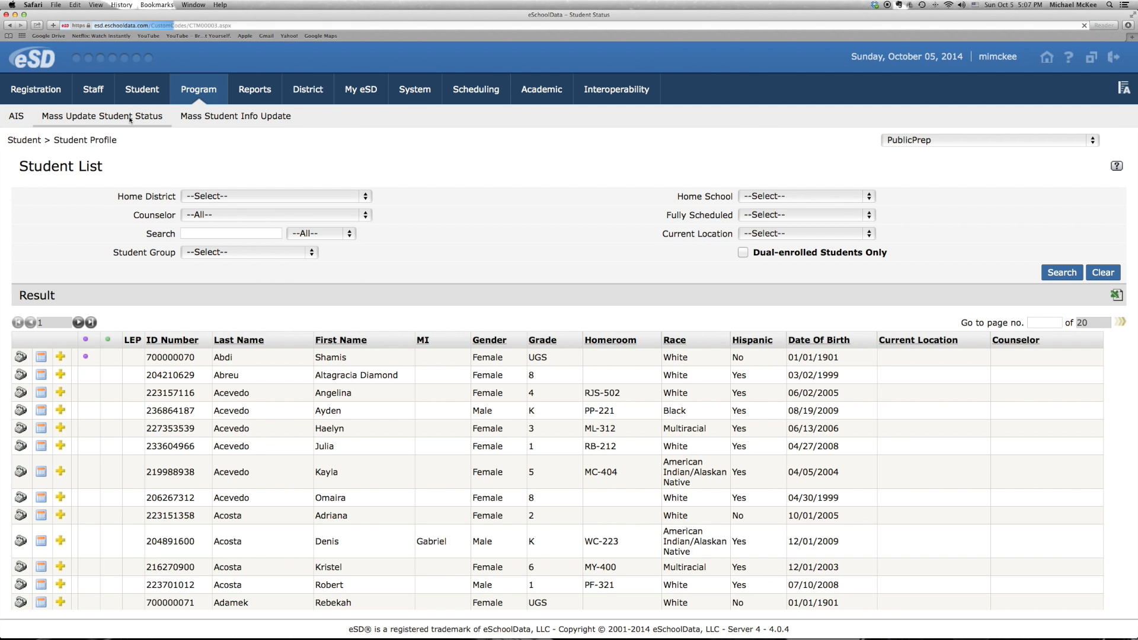
pyautogui.scroll(-4, 394, 398)
pyautogui.scroll(-15, 394, 398)
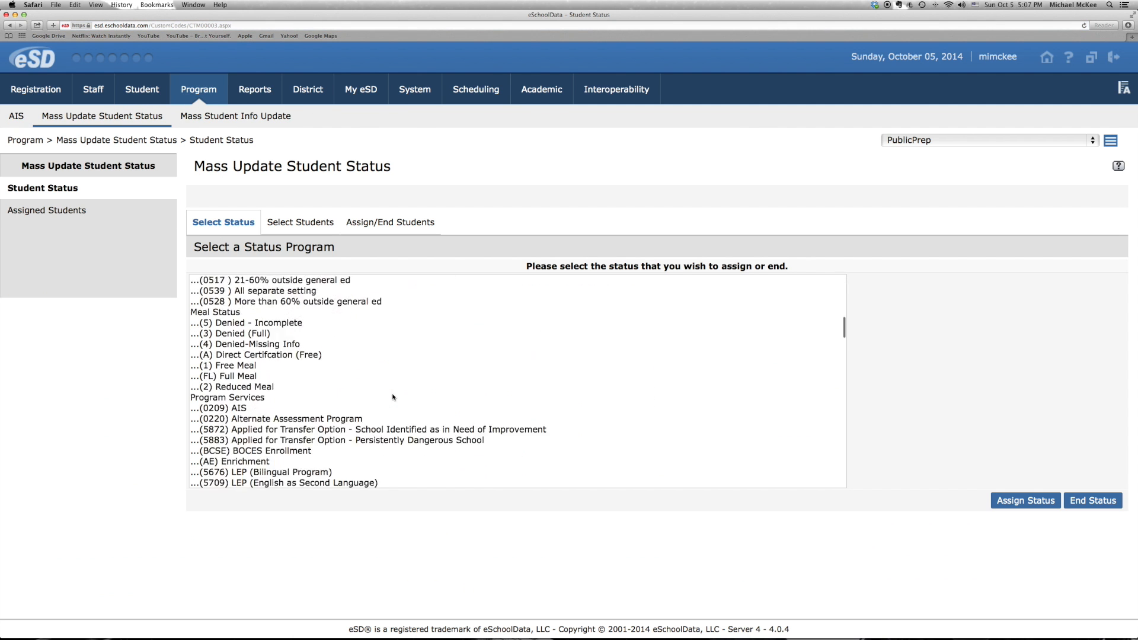
pyautogui.scroll(-15, 394, 398)
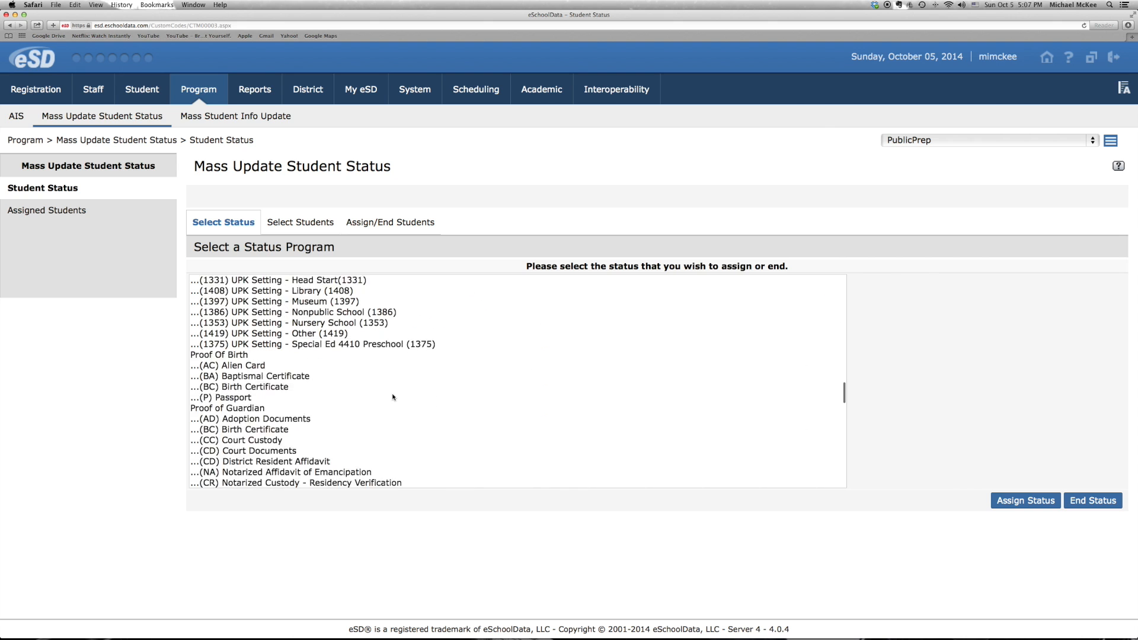
pyautogui.scroll(-3, 393, 398)
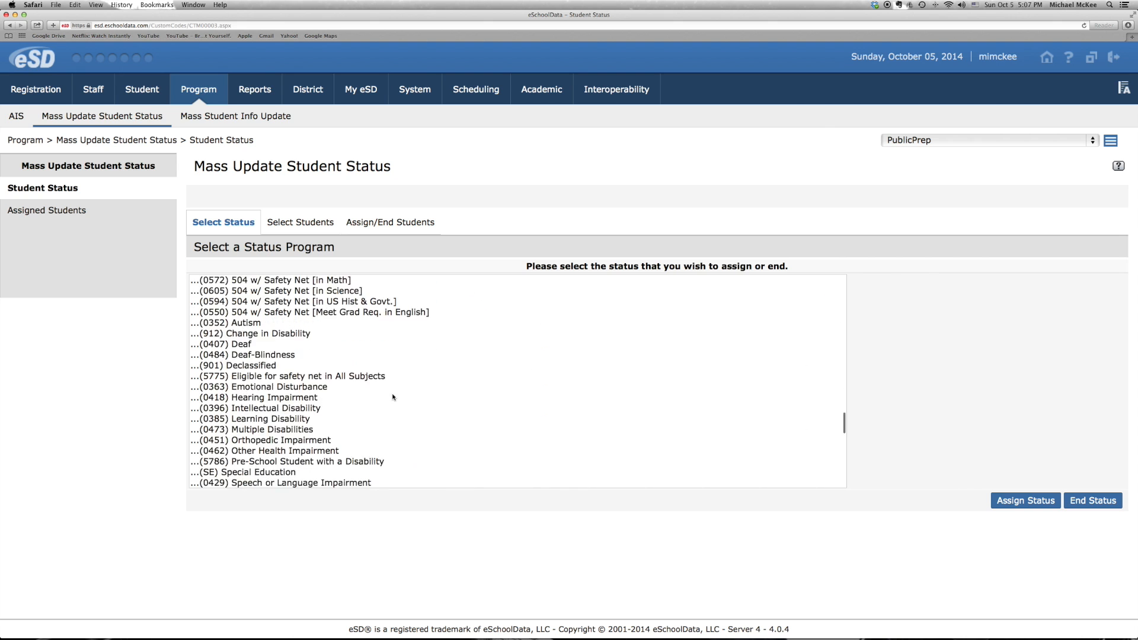
pyautogui.click(290, 442)
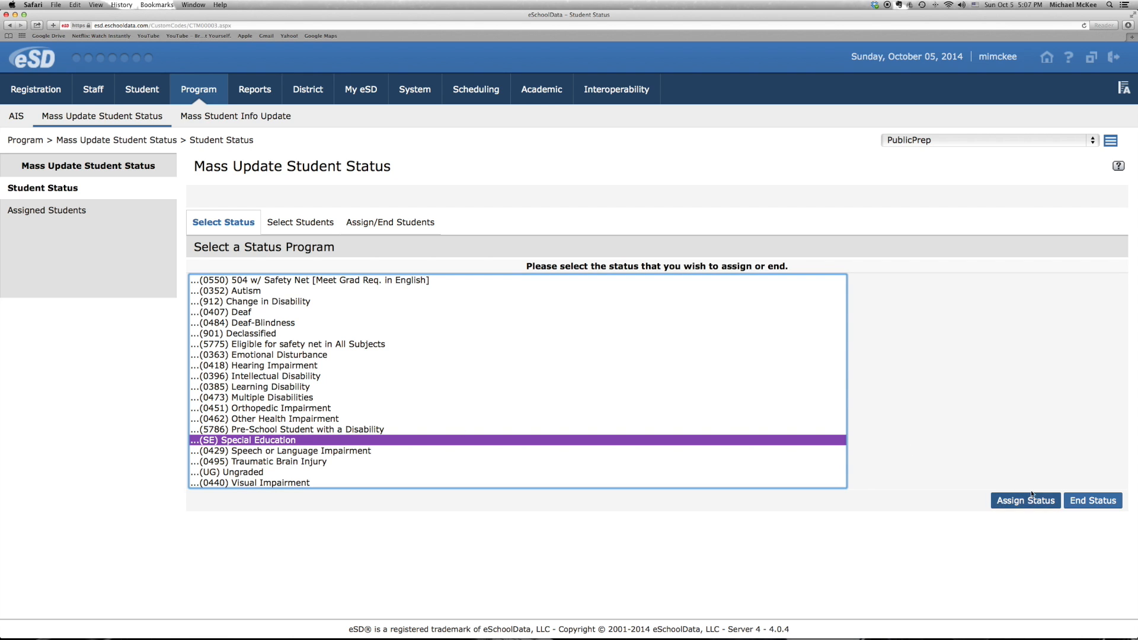
pyautogui.click(1093, 503)
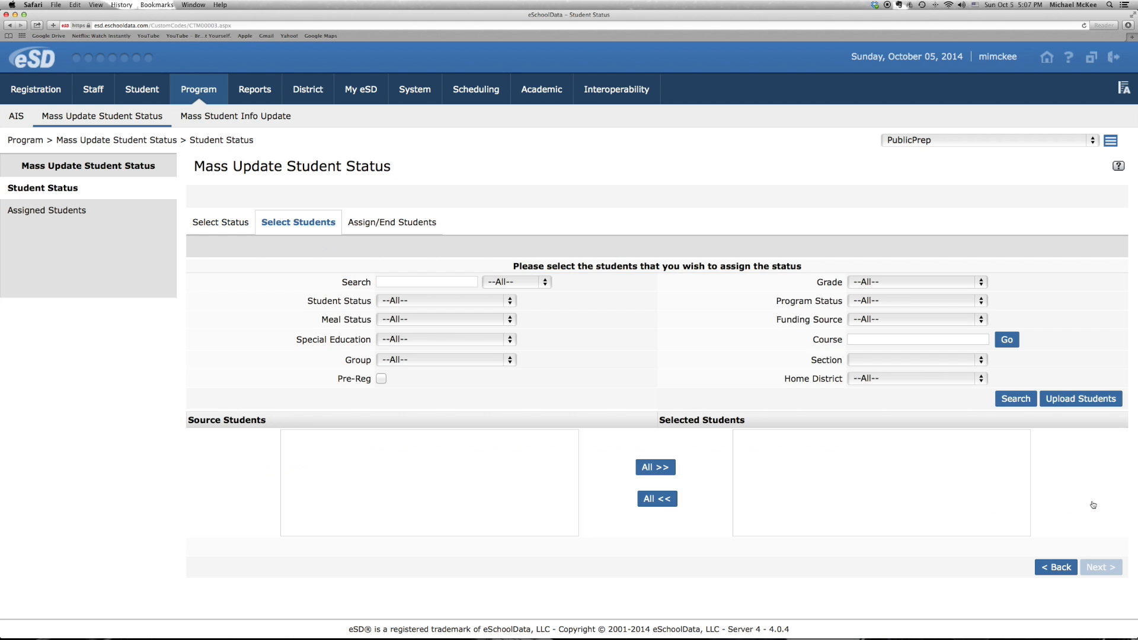
# List all source students without filters, add the first student to the selected students and proceed to the end-status details
pyautogui.click(1013, 400)
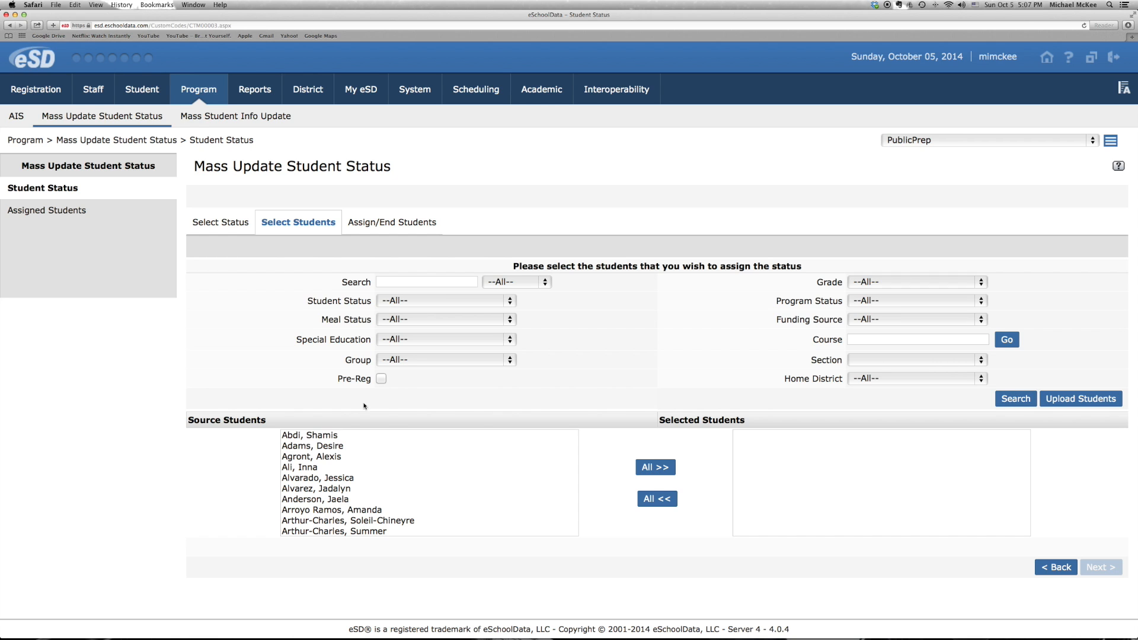
pyautogui.doubleClick(330, 438)
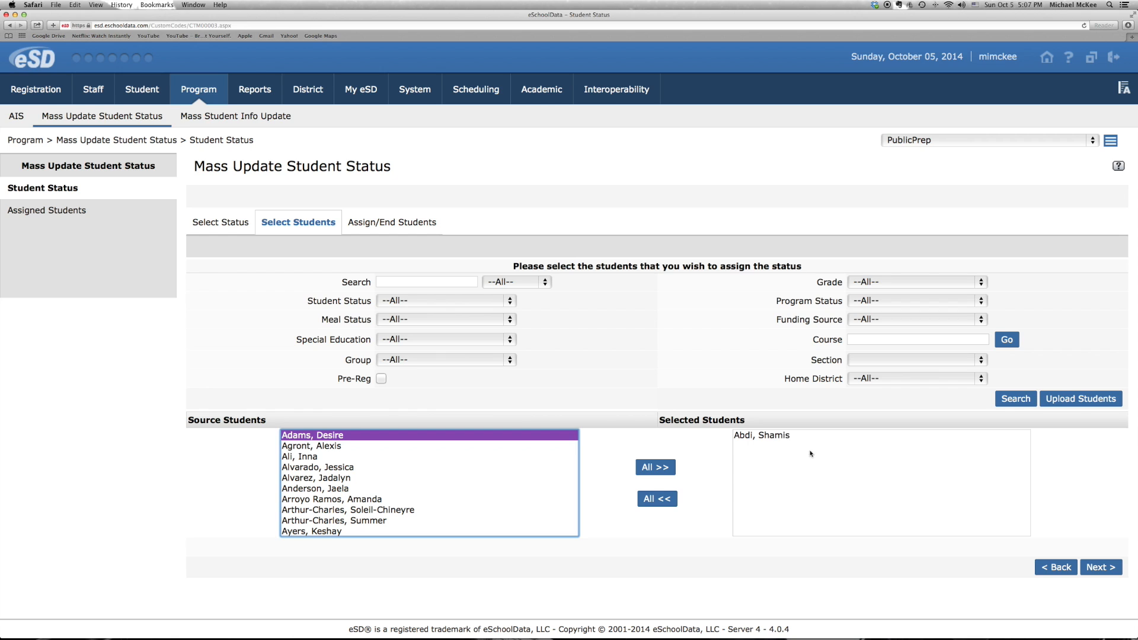
pyautogui.click(1095, 566)
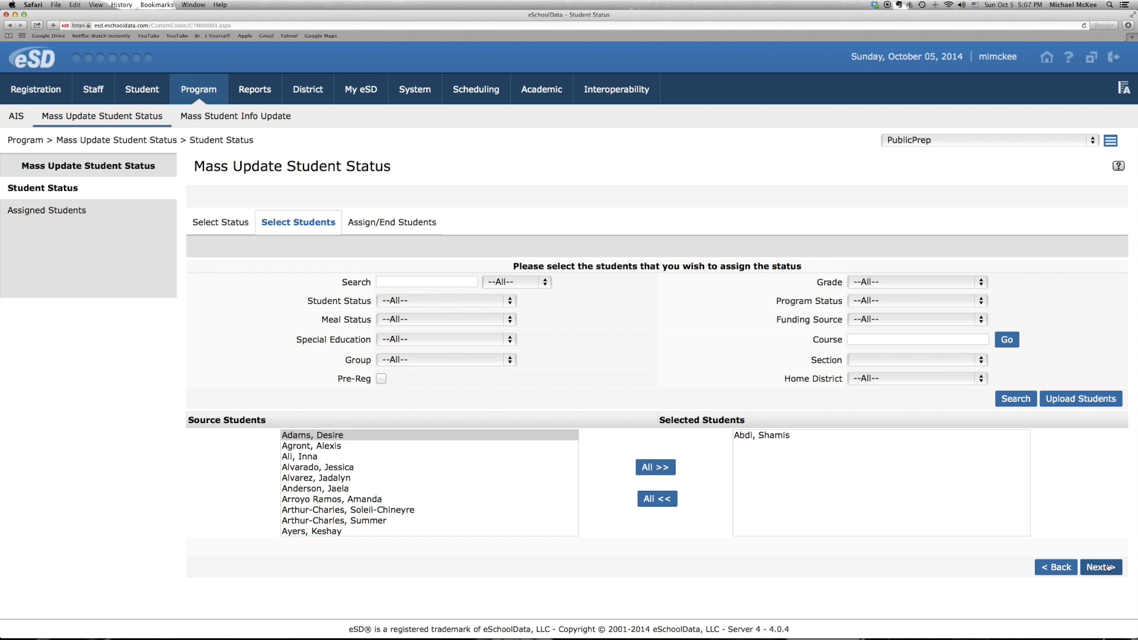
# Set the end date to 10/05/2014 and the end reason to (901) Declassified, and submit the update
pyautogui.click(917, 262)
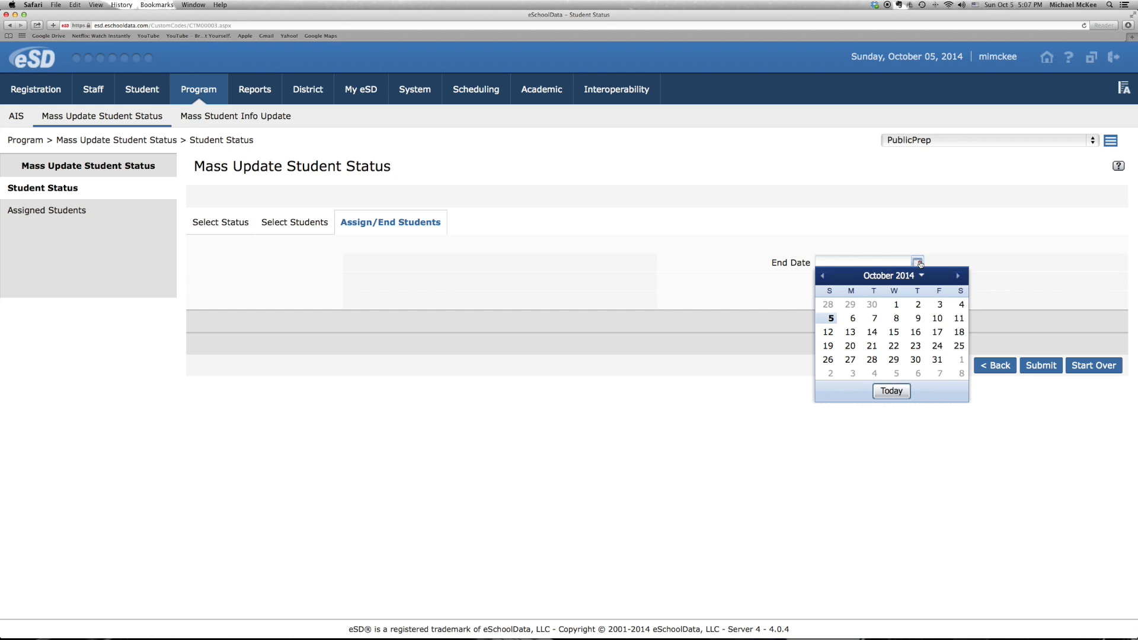
pyautogui.click(831, 318)
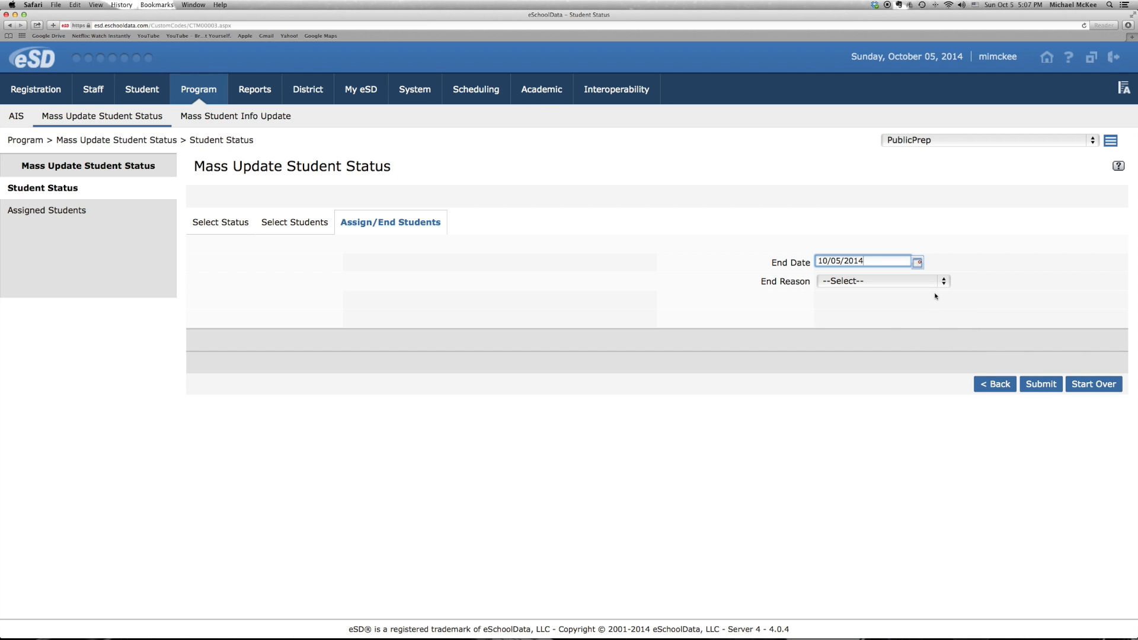
pyautogui.click(942, 281)
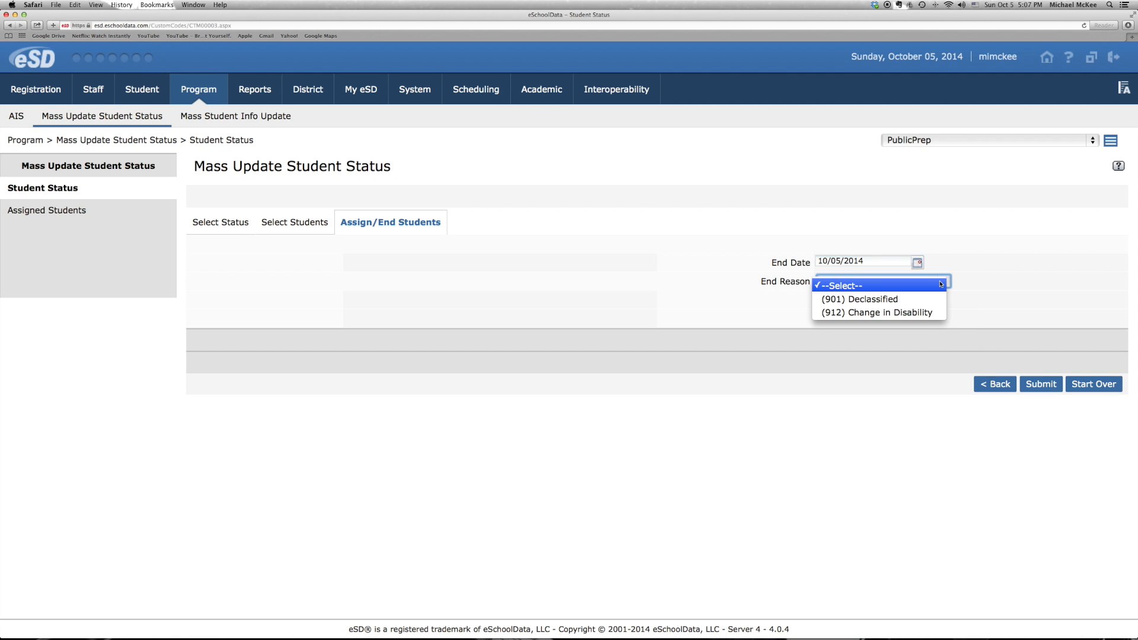
pyautogui.click(915, 301)
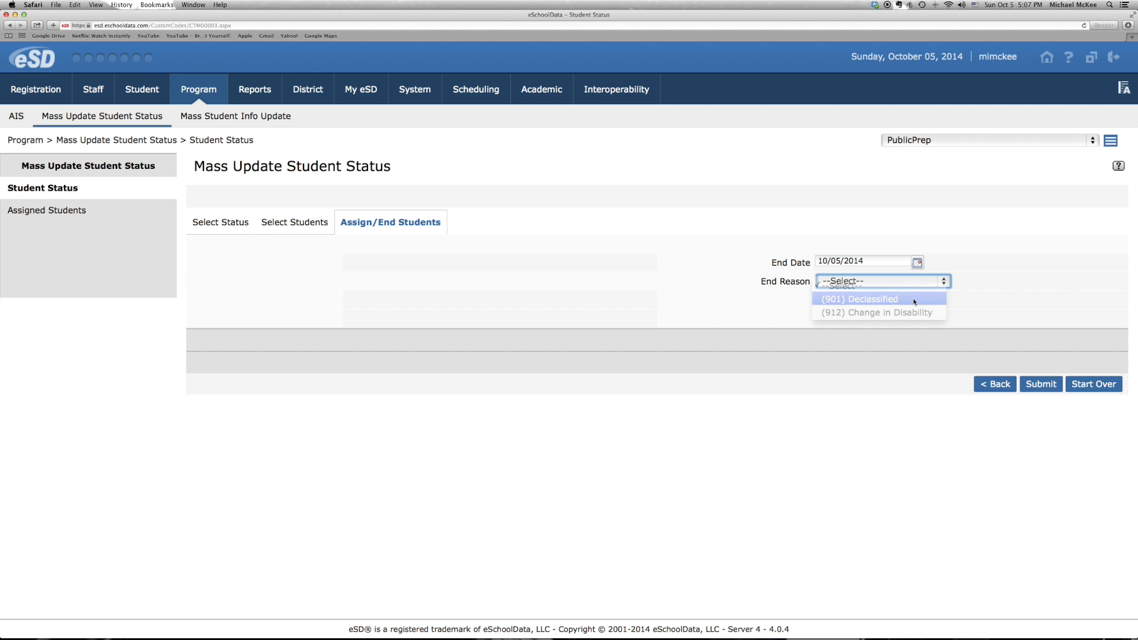
pyautogui.click(1042, 385)
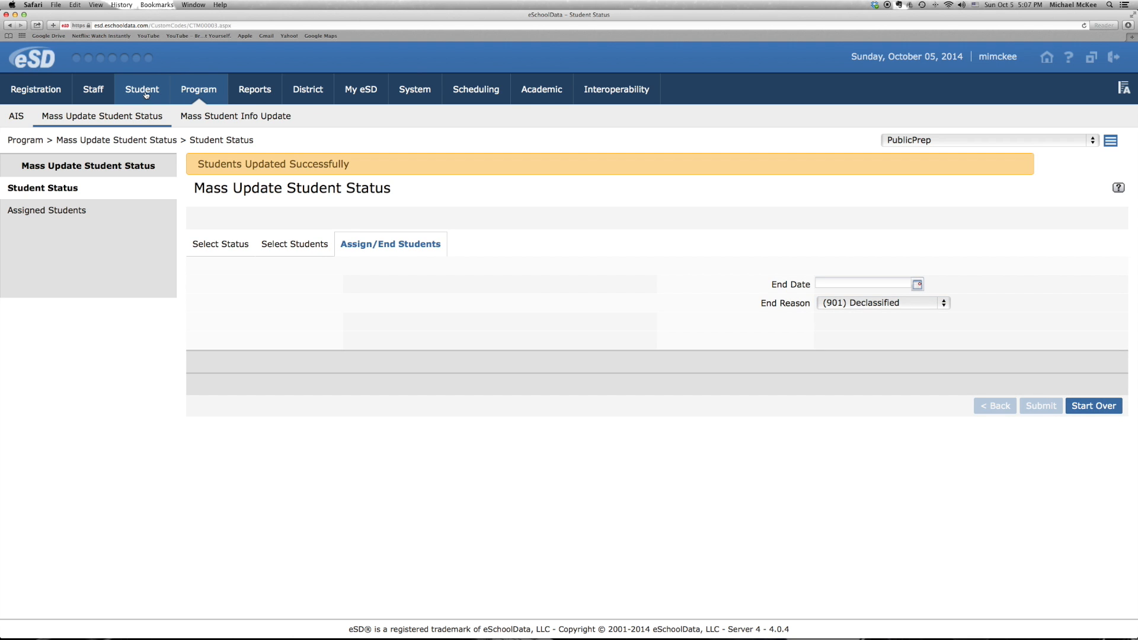
# Return to the student profiles and list all students without search criteria
pyautogui.moveTo(148, 95)
pyautogui.click(55, 122)
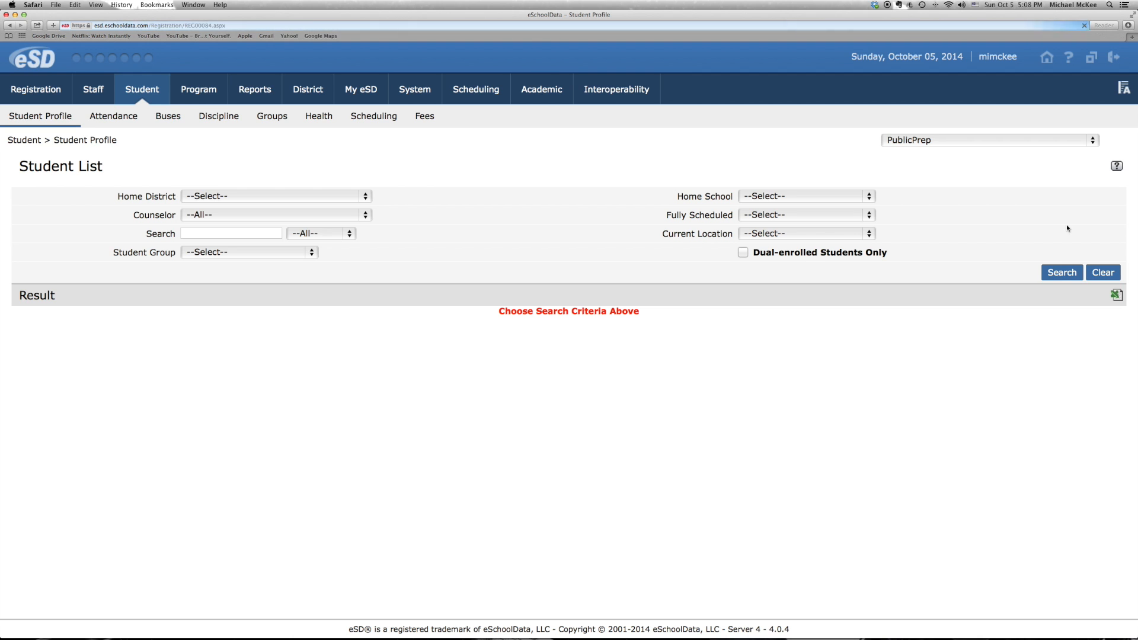
pyautogui.click(1061, 272)
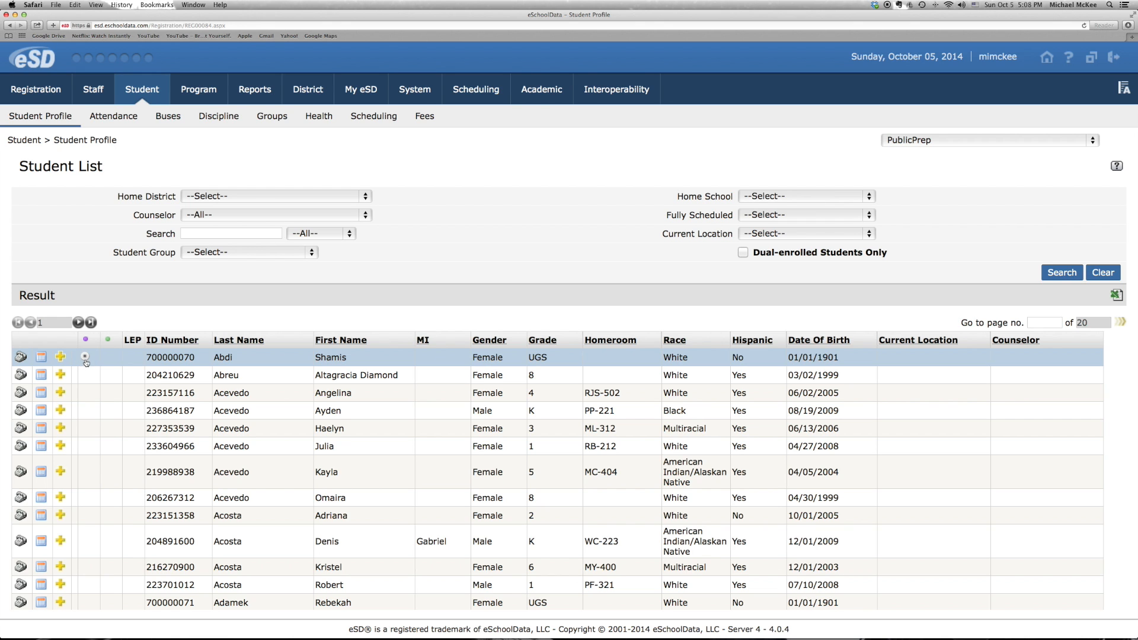
# Open the first student's profile and enlarge its window and text
pyautogui.click(160, 356)
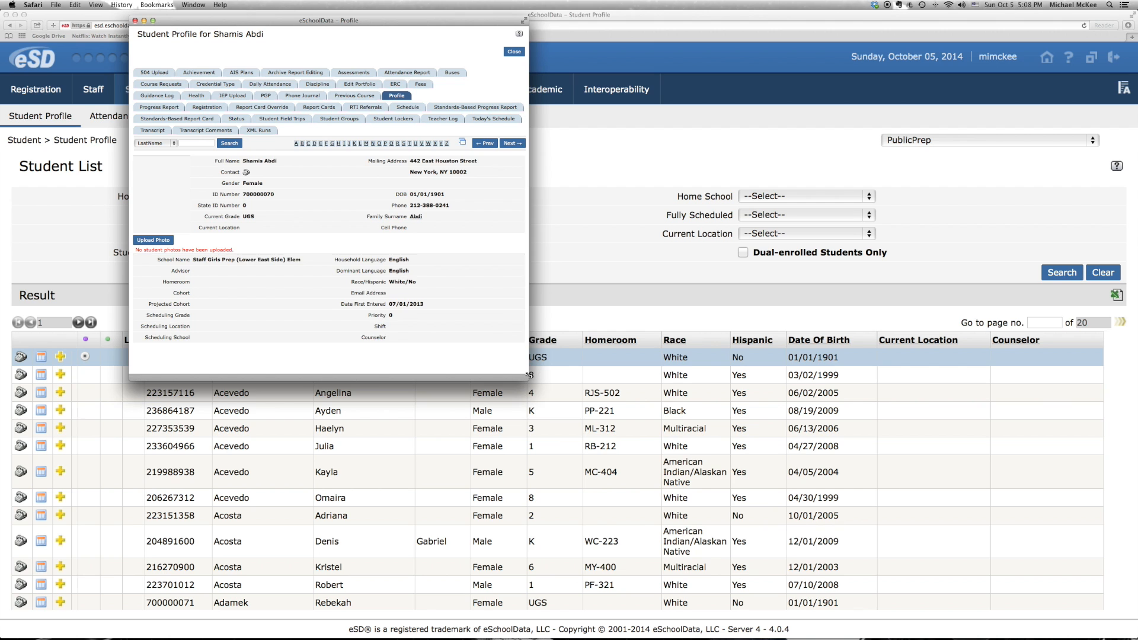
pyautogui.moveTo(619, 385); pyautogui.dragTo(723, 411)
pyautogui.press('super+plus')
pyautogui.press('super+plus')
pyautogui.press('super+plus')
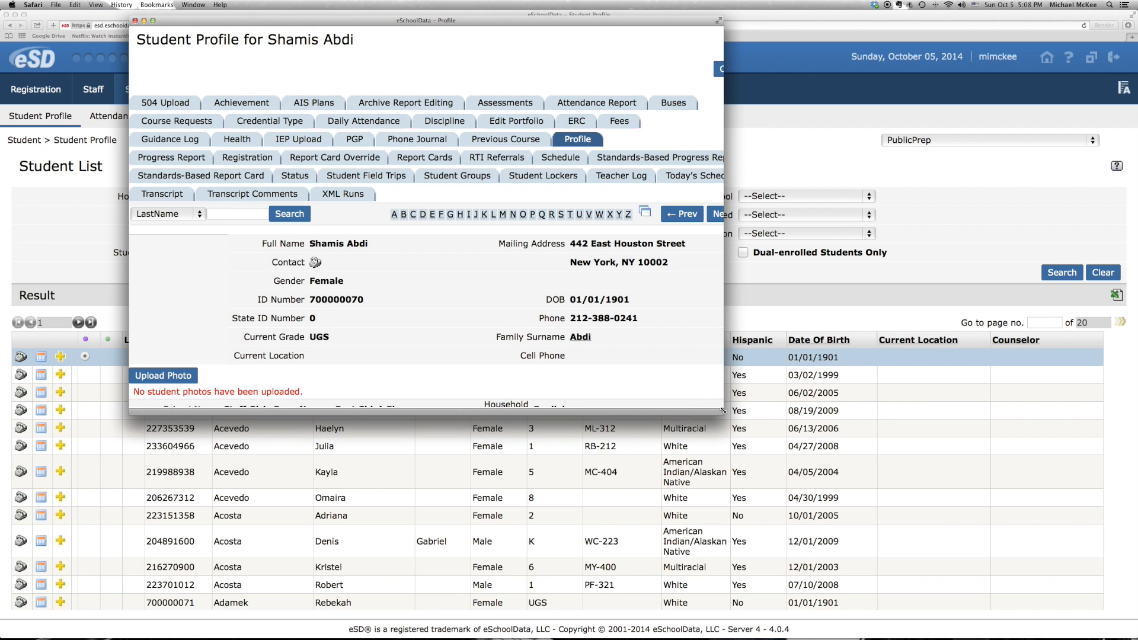
# Show the student's Status records and check the end date and exit reason of the Special Education entry in the summary
pyautogui.click(296, 175)
pyautogui.scroll(-4, 495, 334)
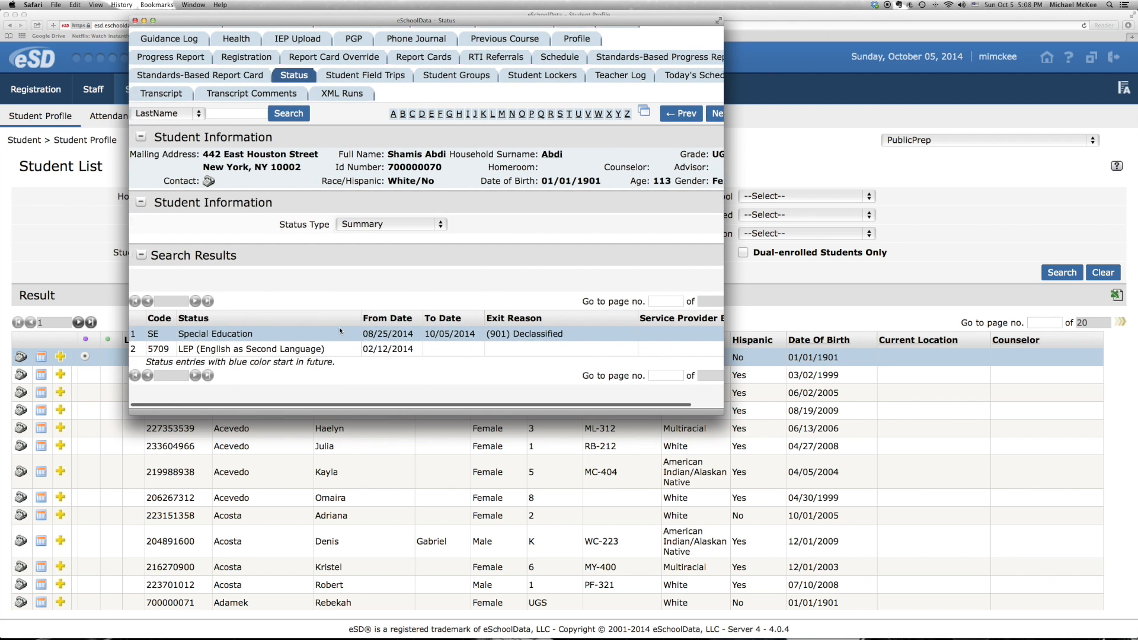
pyautogui.hscroll(-3, 340, 331)
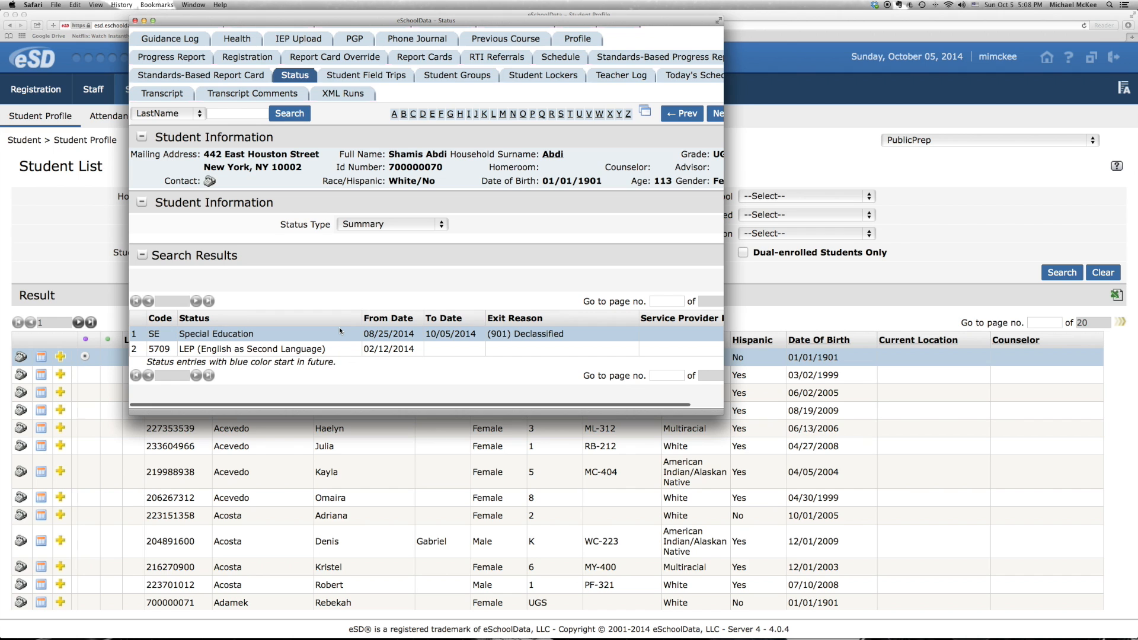
# Delete the SE record from the student's Special Education status entries and close the student's window
pyautogui.click(415, 225)
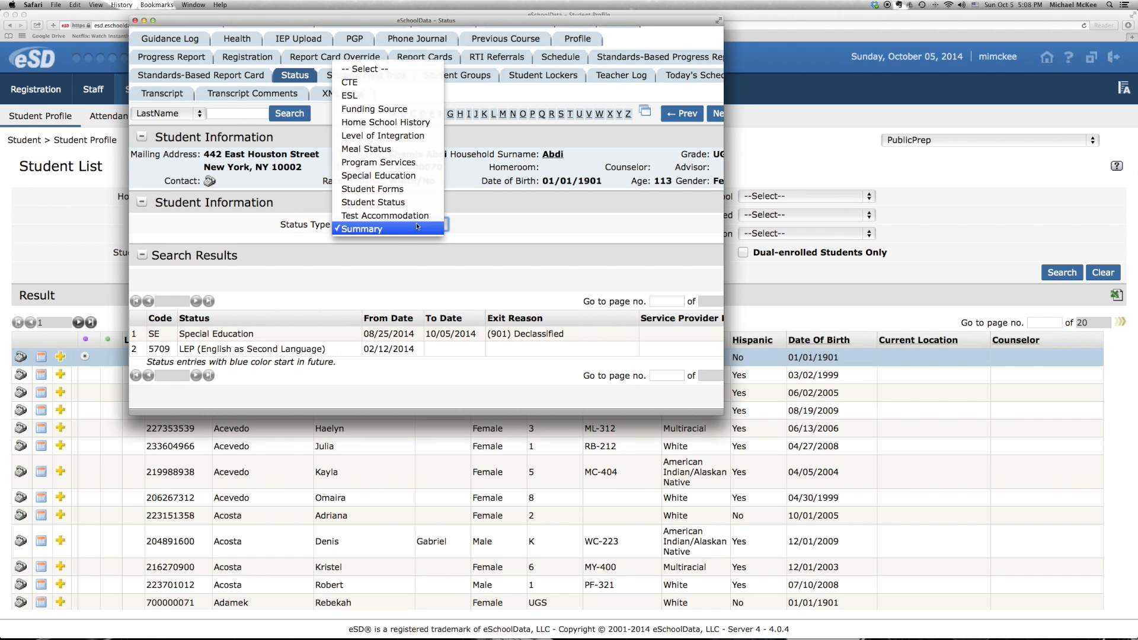
pyautogui.click(406, 176)
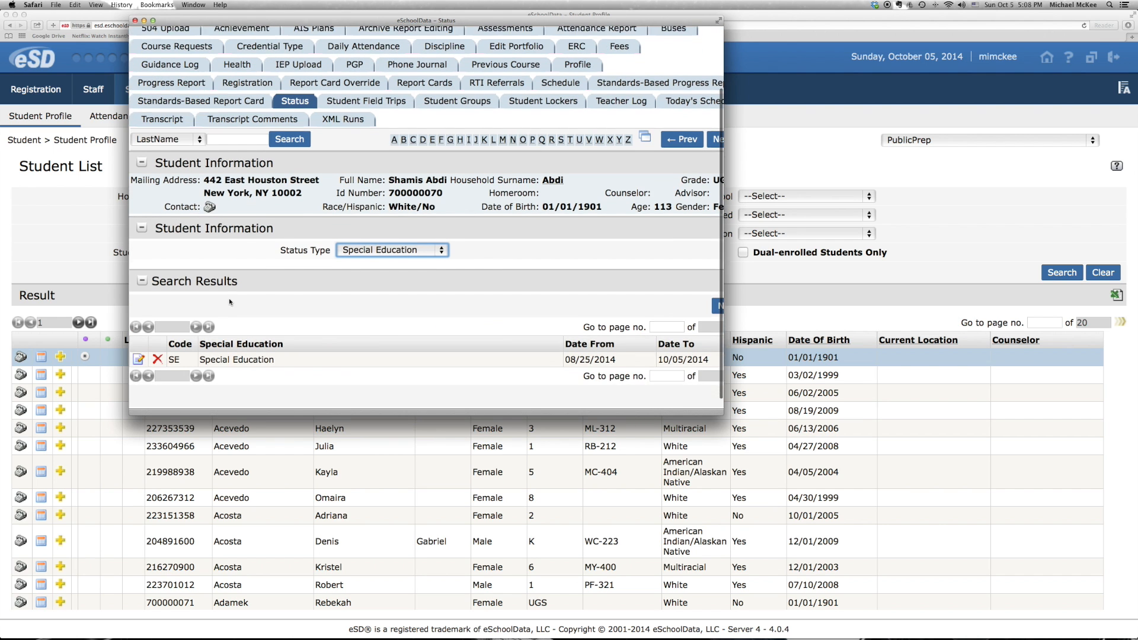
pyautogui.click(157, 360)
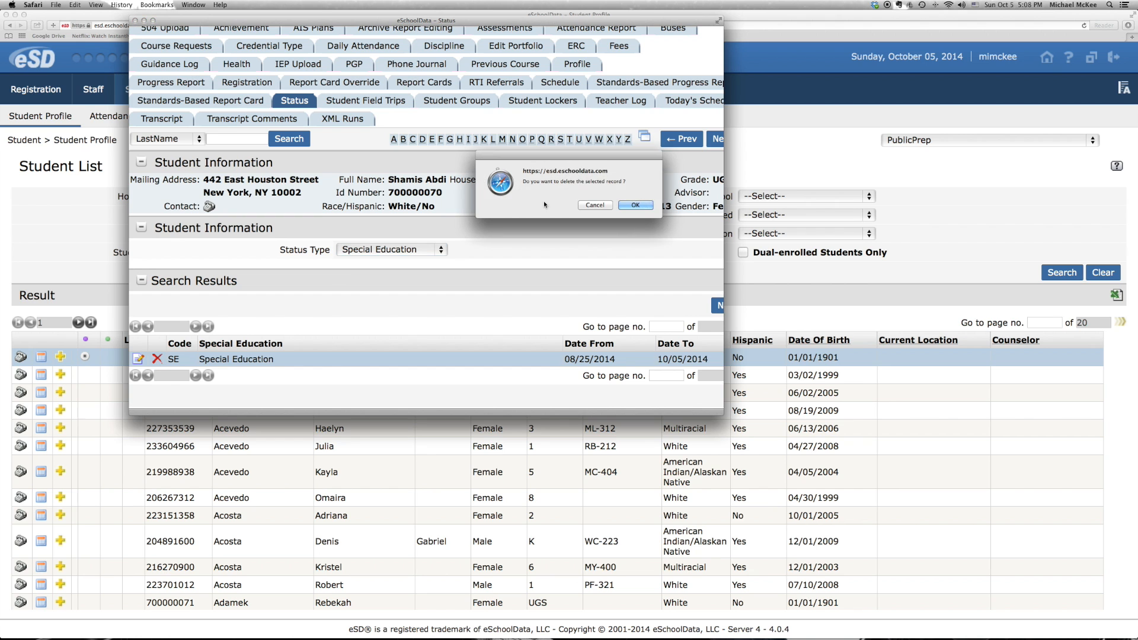
pyautogui.click(637, 207)
pyautogui.scroll(-1, 517, 242)
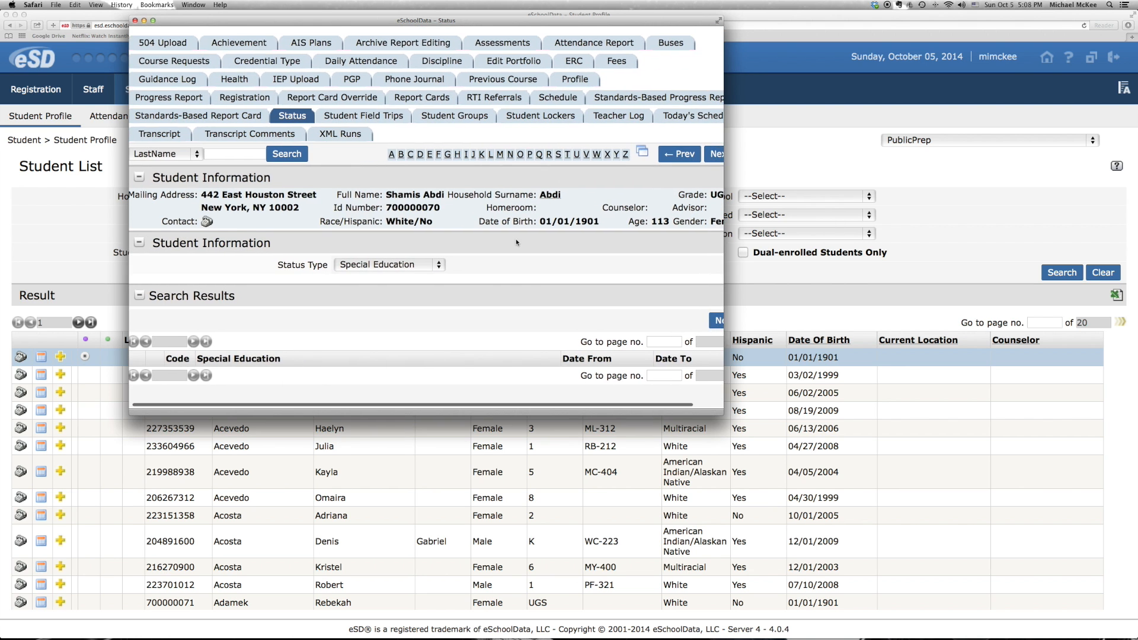
pyautogui.scroll(1, 517, 242)
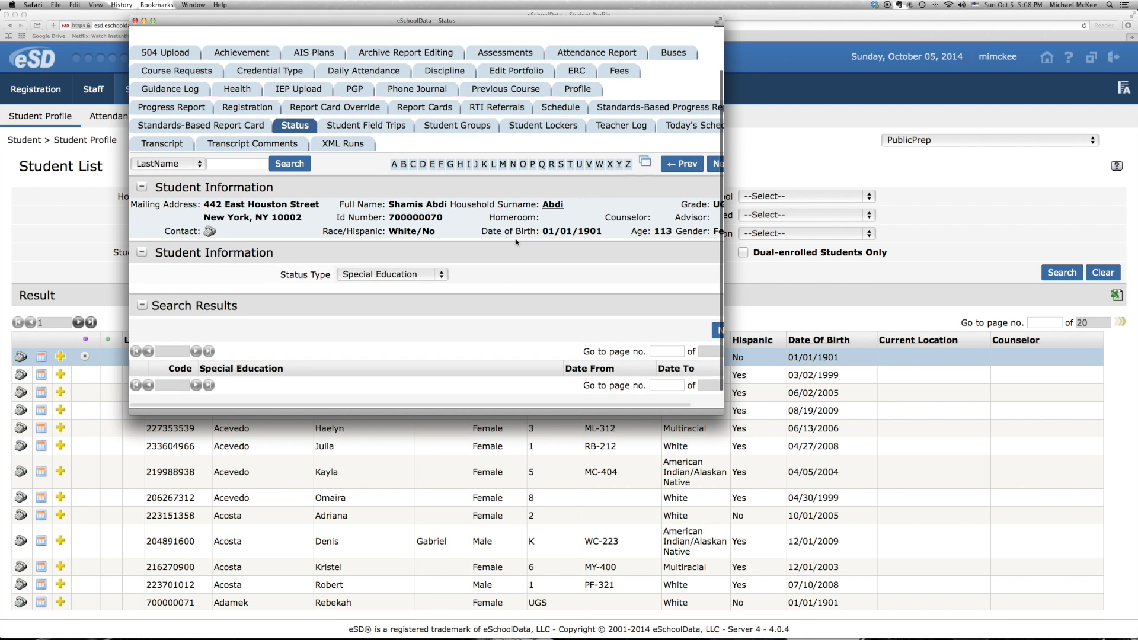
pyautogui.click(135, 20)
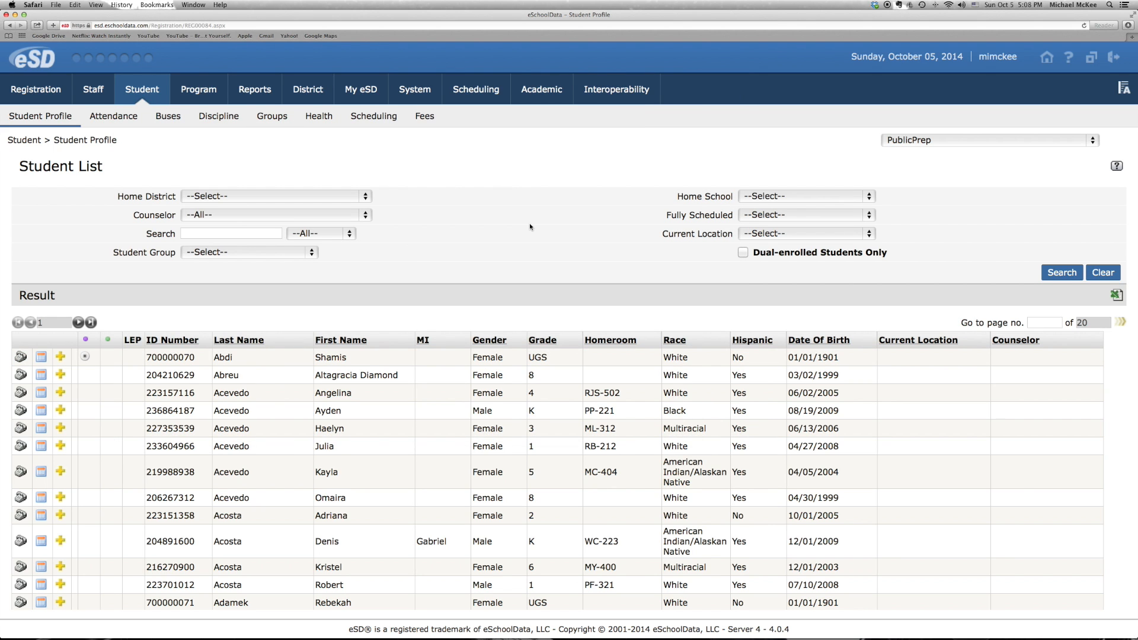